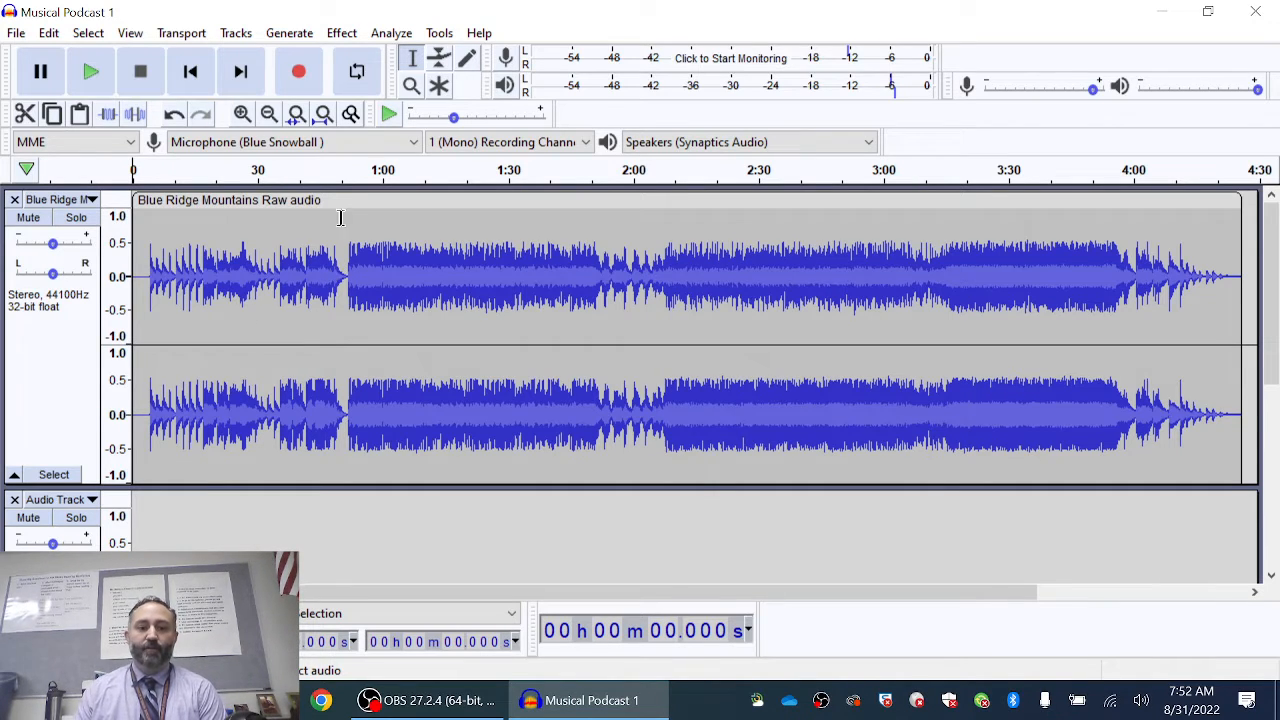
Step: Play the Blue Ridge Mountains track from about 51 seconds to locate the start and end of the loud passage
{"action": "left_click", "coordinate": [345, 262]}
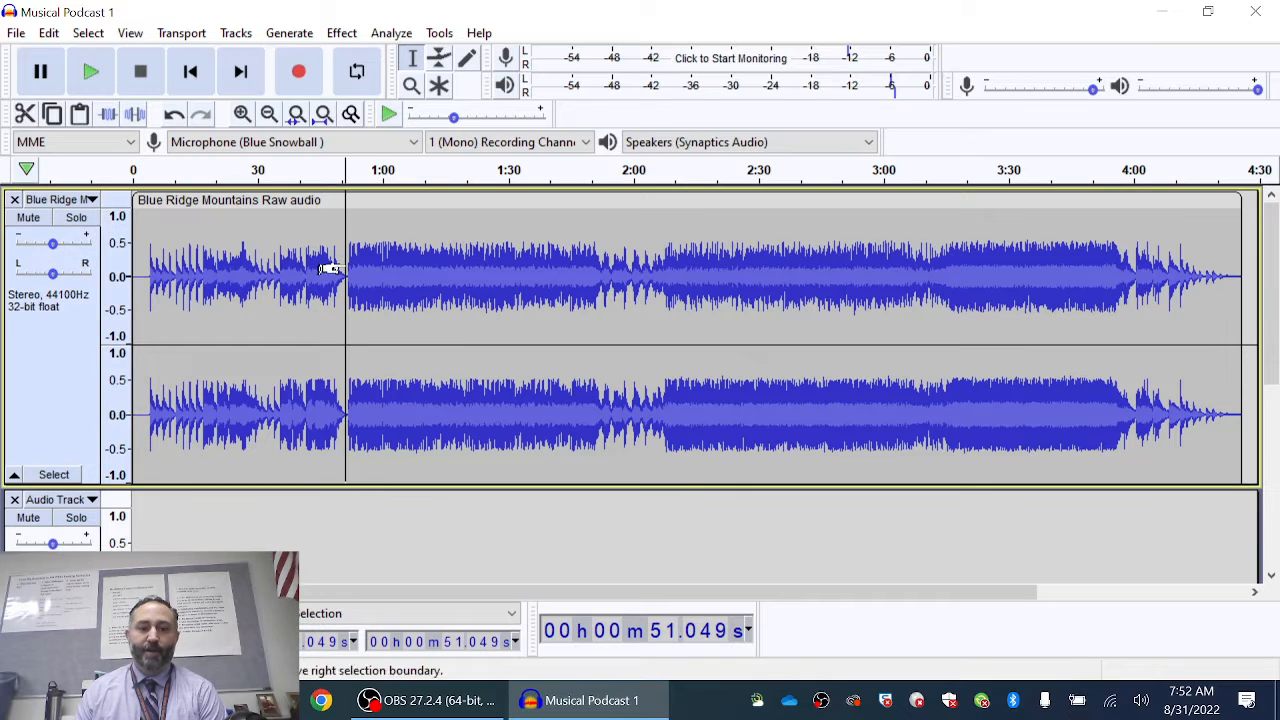
{"action": "left_click", "coordinate": [242, 115]}
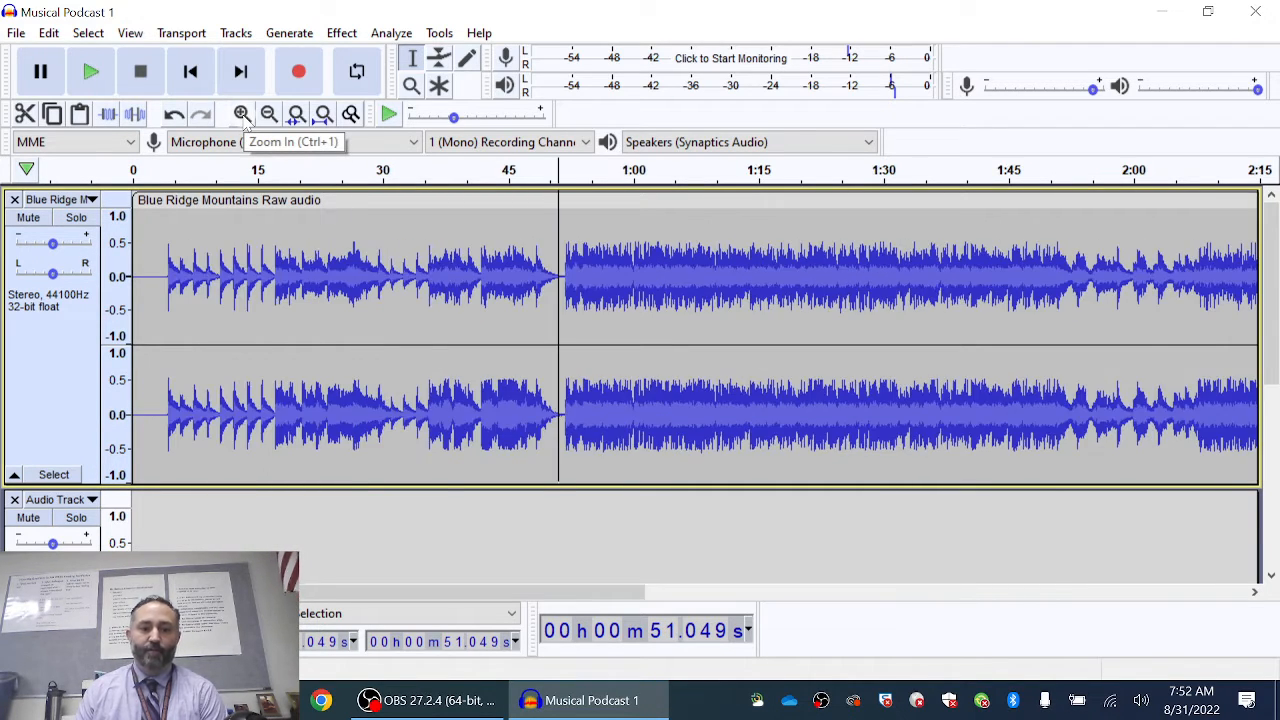
{"action": "left_click", "coordinate": [242, 115]}
{"action": "left_click", "coordinate": [242, 115]}
{"action": "left_click", "coordinate": [242, 115]}
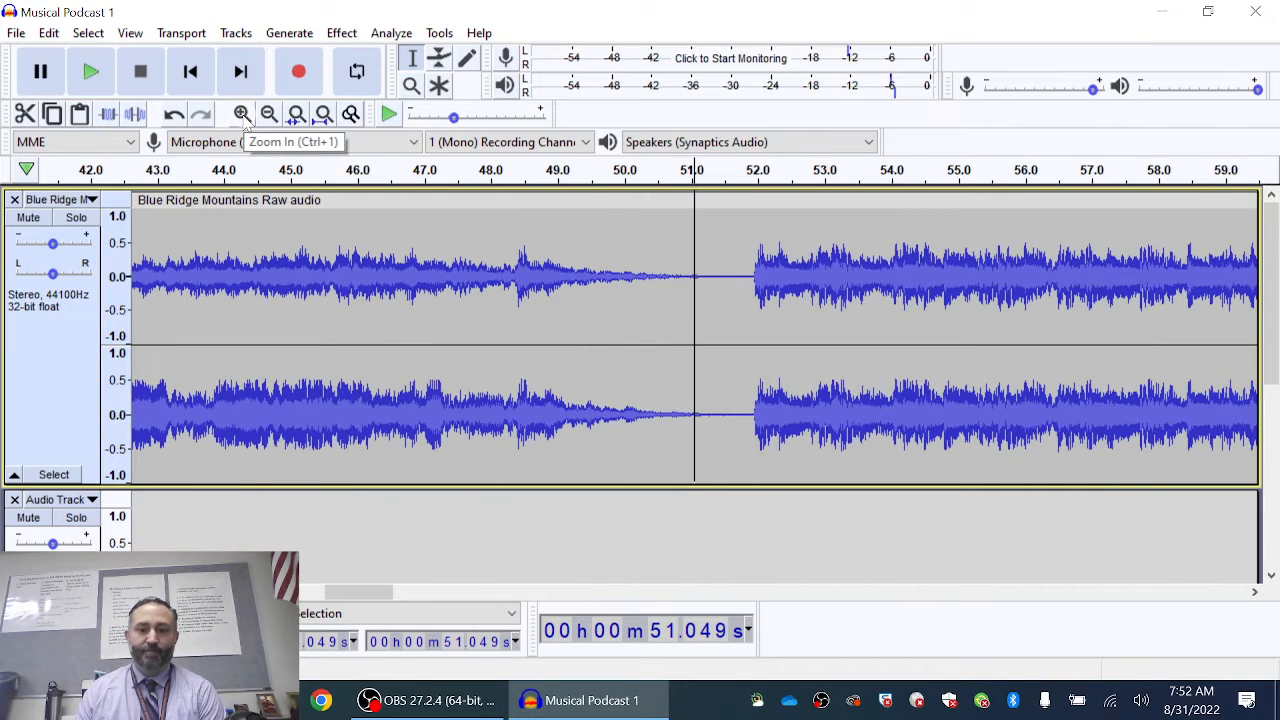
{"action": "left_click_drag", "start_coordinate": [352, 591], "coordinate": [388, 597]}
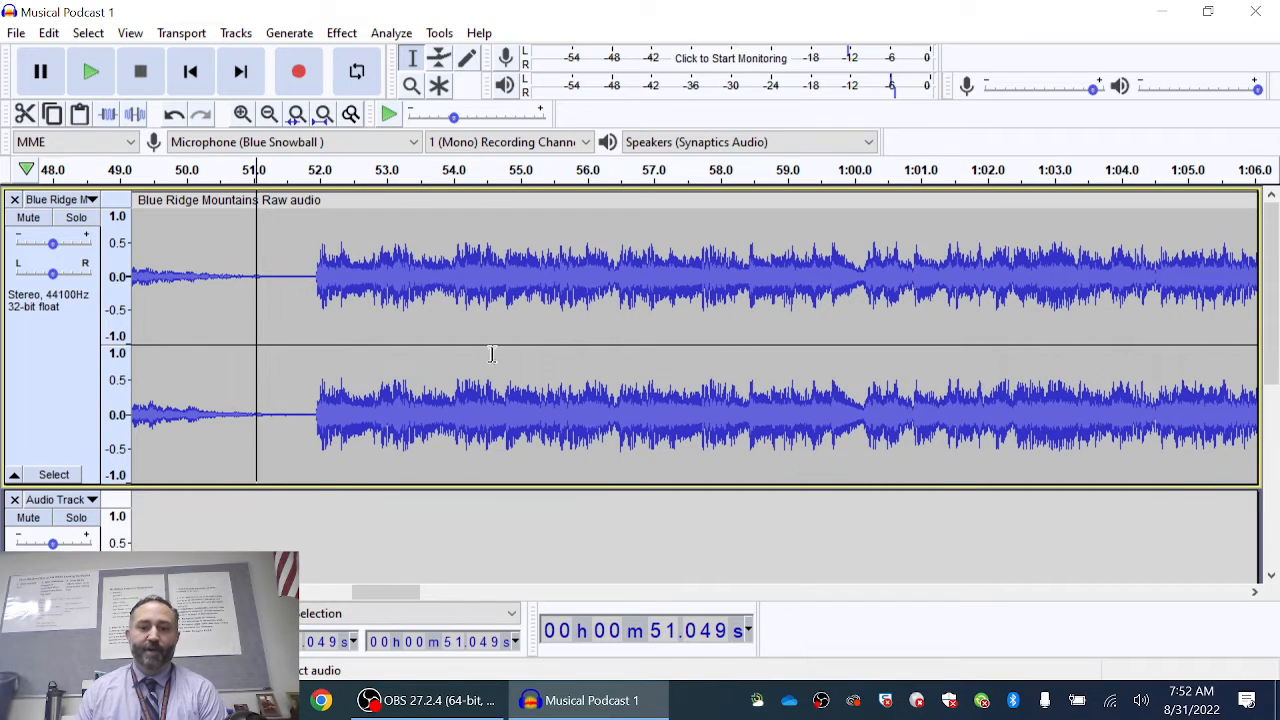
{"action": "left_click", "coordinate": [99, 77]}
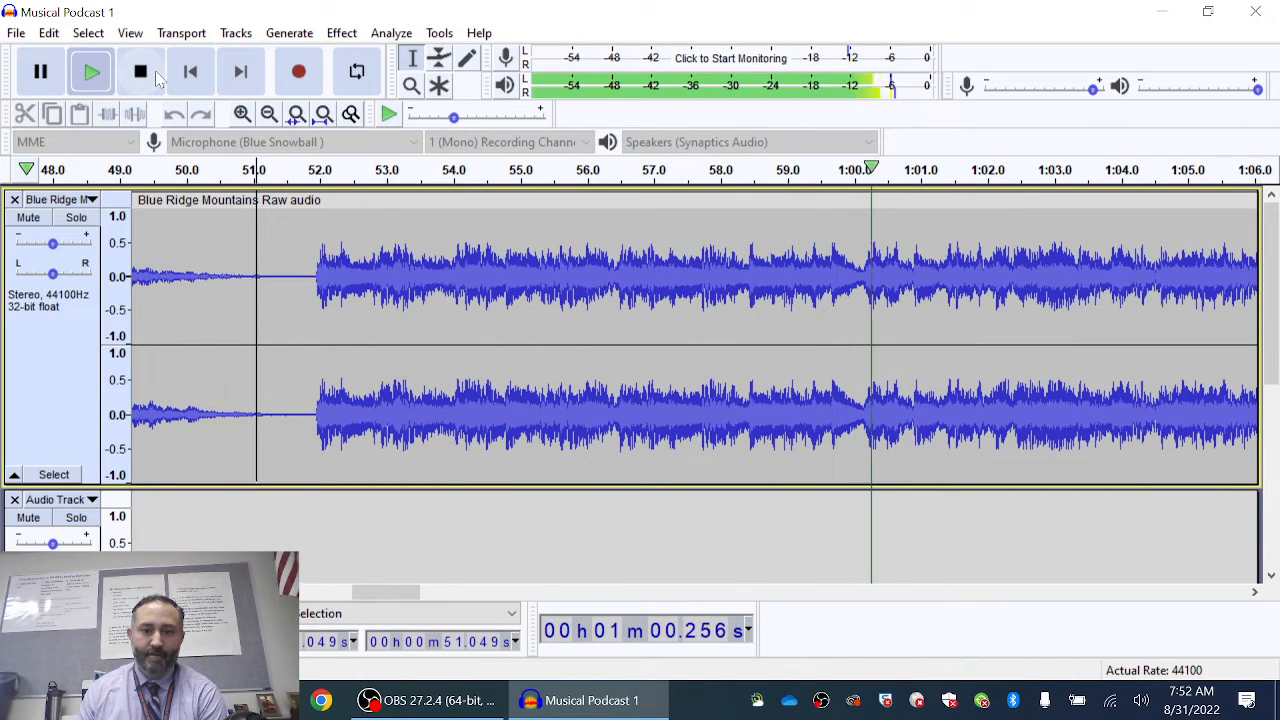
{"action": "left_click", "coordinate": [141, 72]}
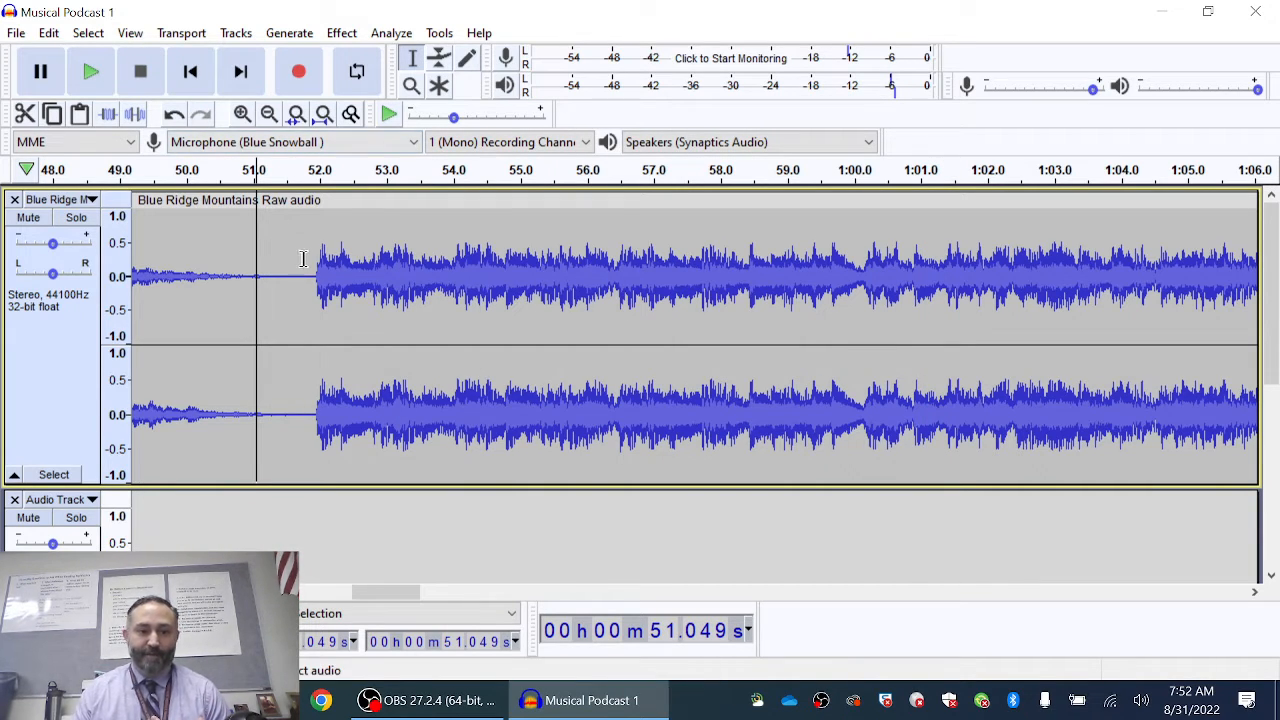
Step: Copy the passage from about 51.8 seconds to 1:00.1 and paste it into the empty second track at about 1.7 seconds
{"action": "left_click_drag", "start_coordinate": [310, 278], "coordinate": [864, 340]}
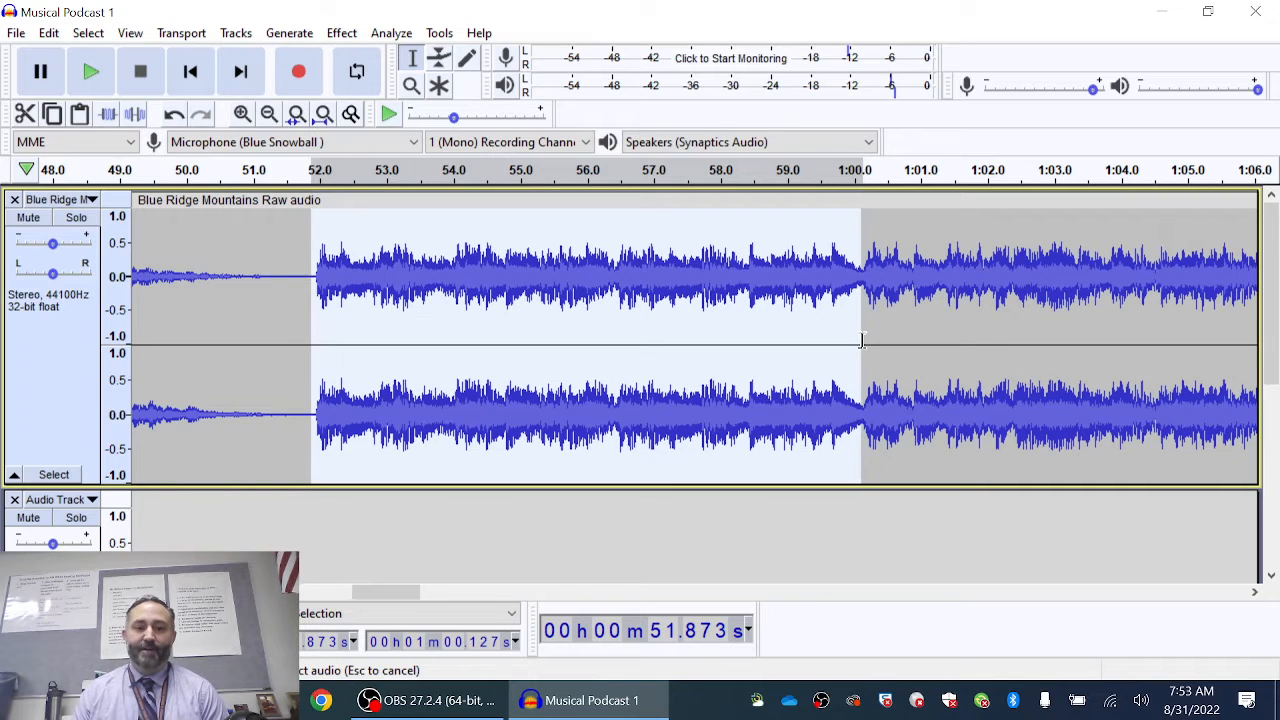
{"action": "left_click", "coordinate": [294, 255]}
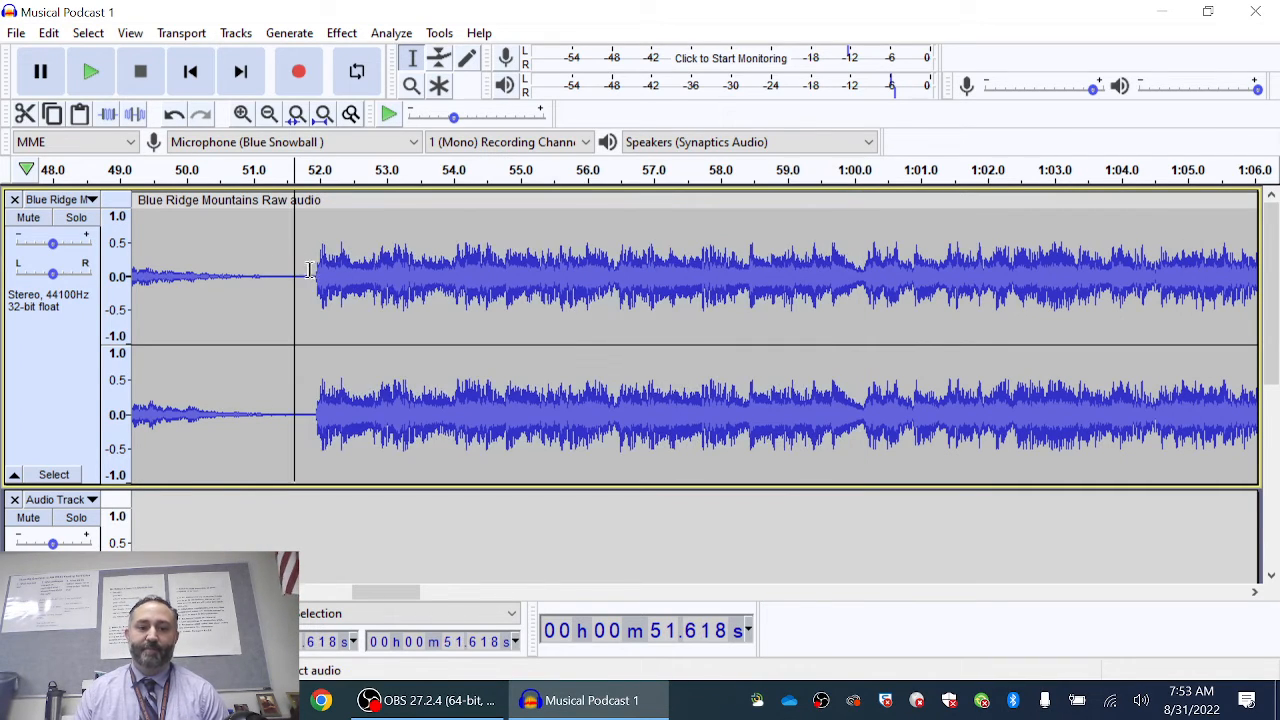
{"action": "left_click", "coordinate": [413, 60]}
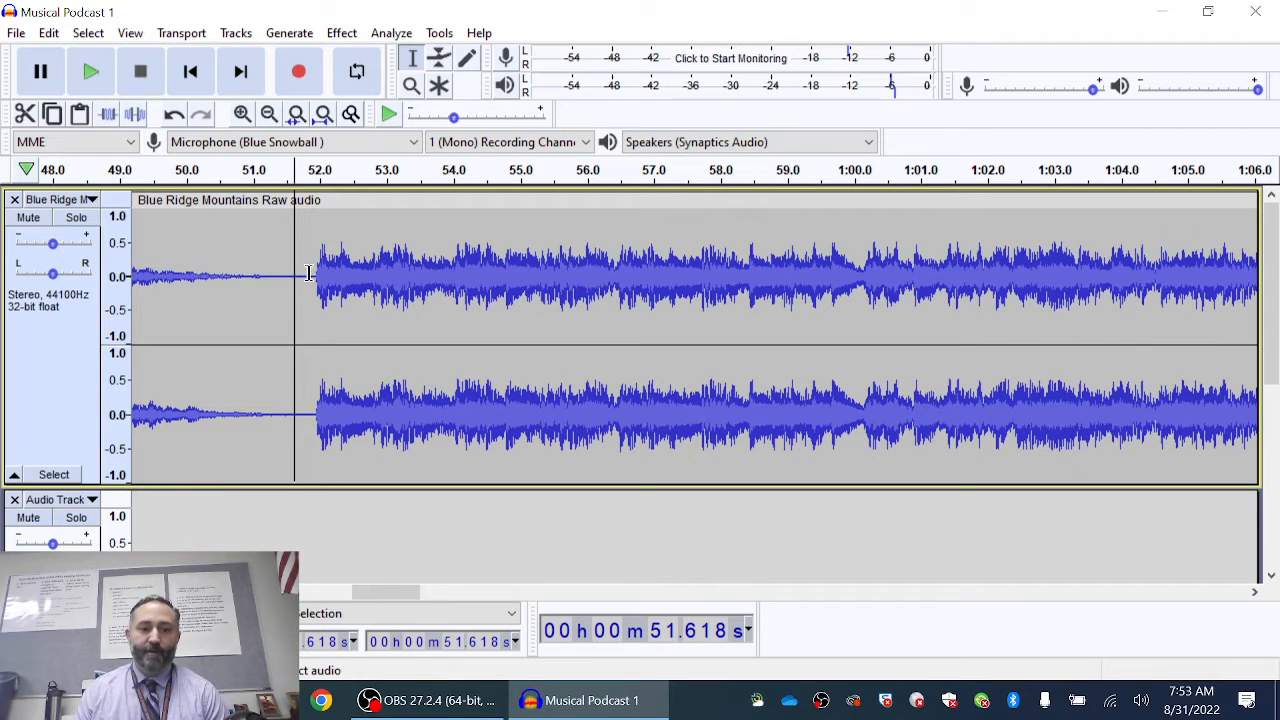
{"action": "left_click_drag", "start_coordinate": [309, 272], "coordinate": [860, 358]}
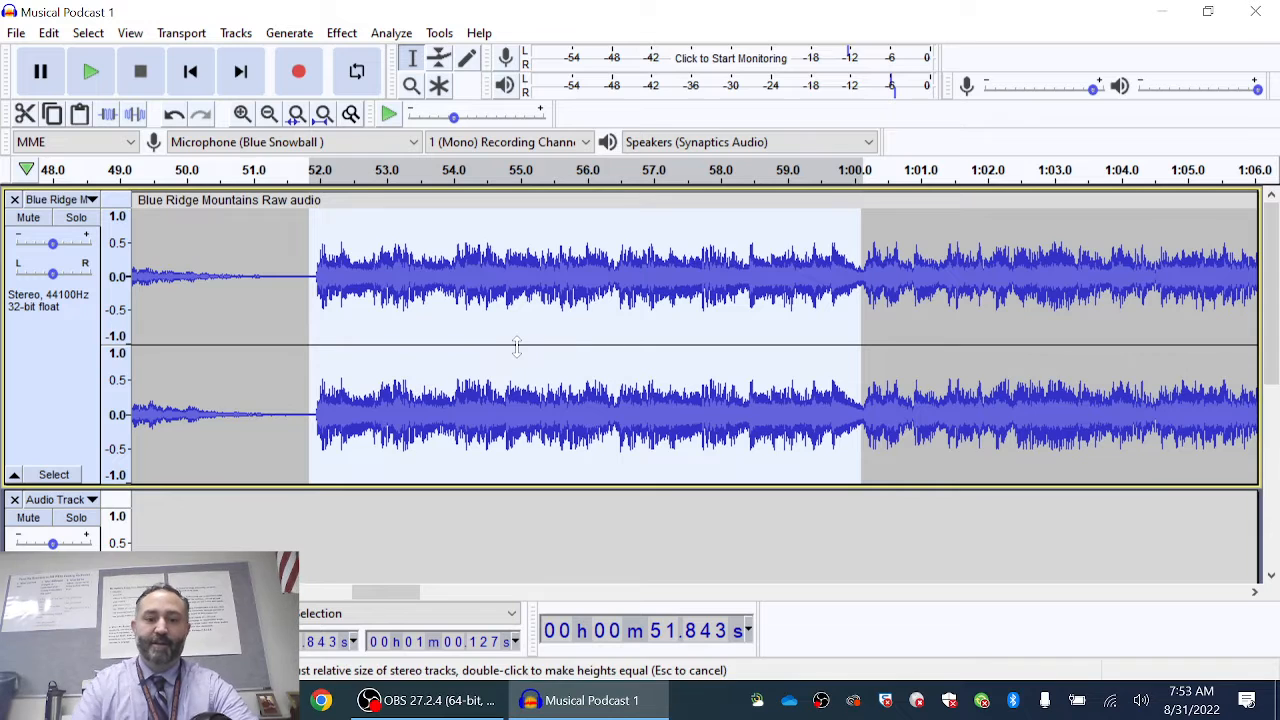
{"action": "scroll", "coordinate": [598, 297], "scroll_direction": "down", "scroll_amount": 2}
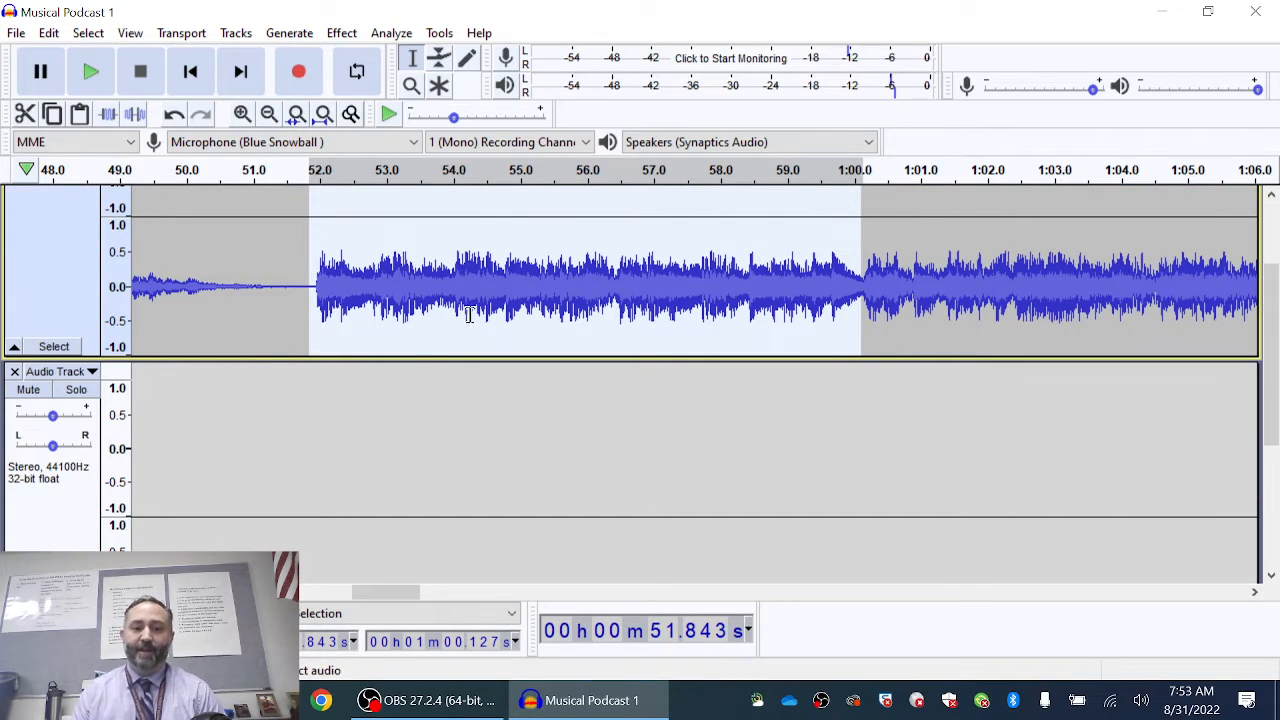
{"action": "scroll", "coordinate": [410, 360], "scroll_direction": "down", "scroll_amount": 1}
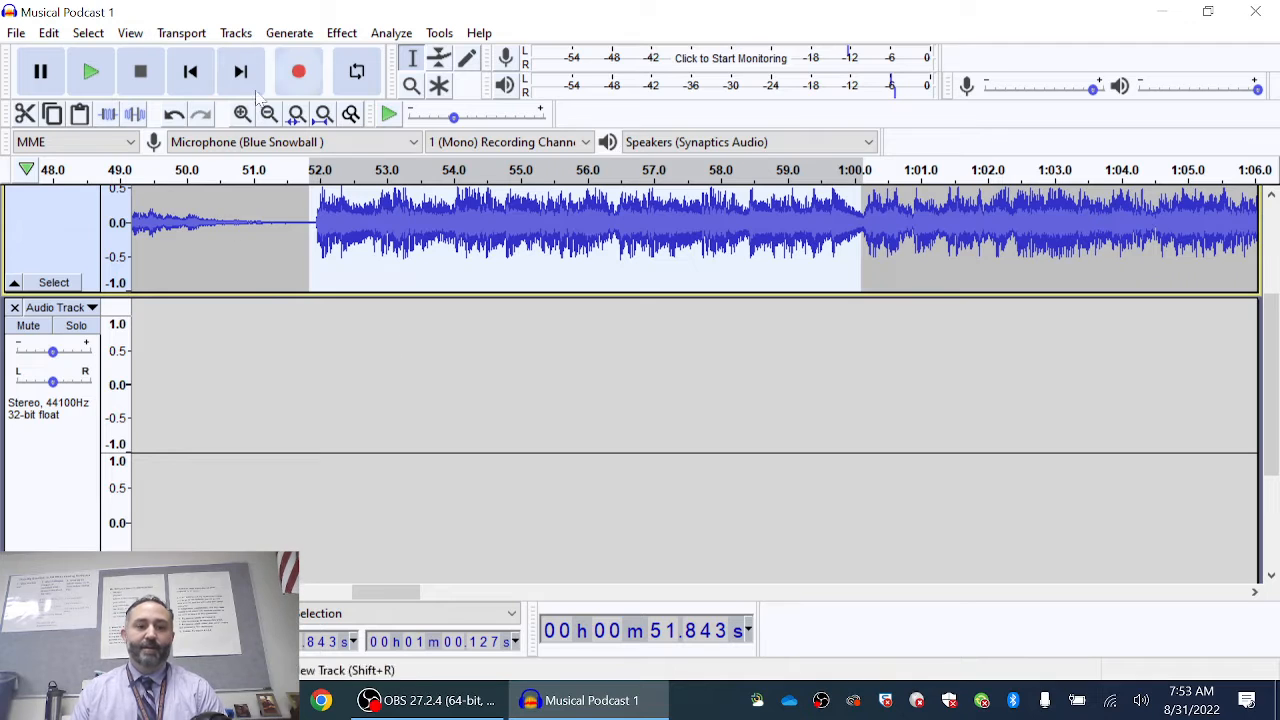
{"action": "left_click", "coordinate": [190, 71]}
{"action": "scroll", "coordinate": [154, 340], "scroll_direction": "down", "scroll_amount": 1}
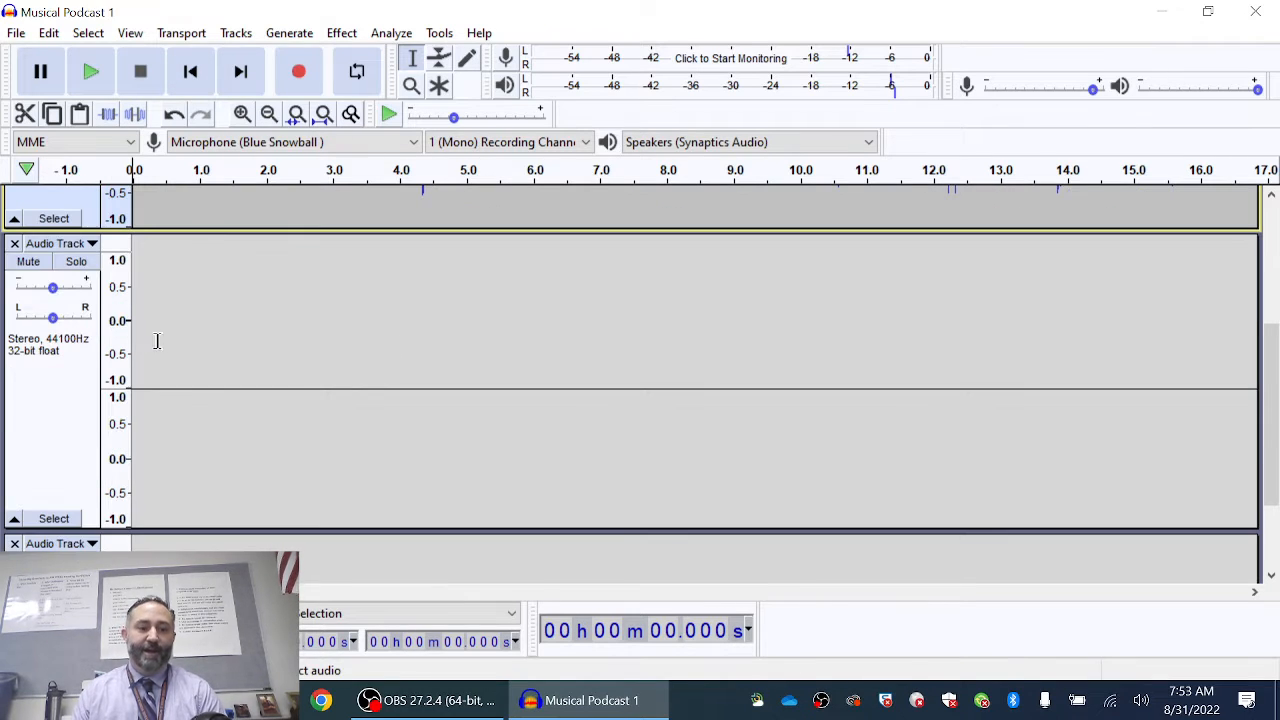
{"action": "left_click", "coordinate": [248, 349]}
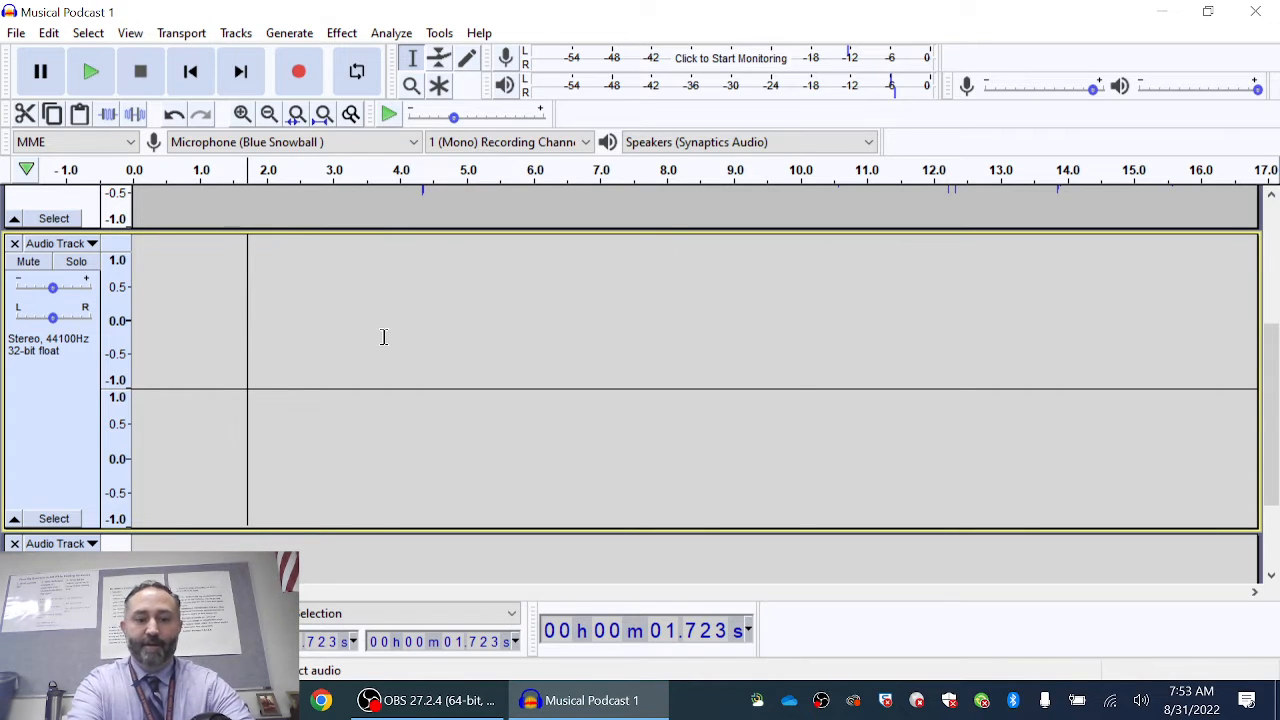
{"action": "key", "text": "ctrl+v"}
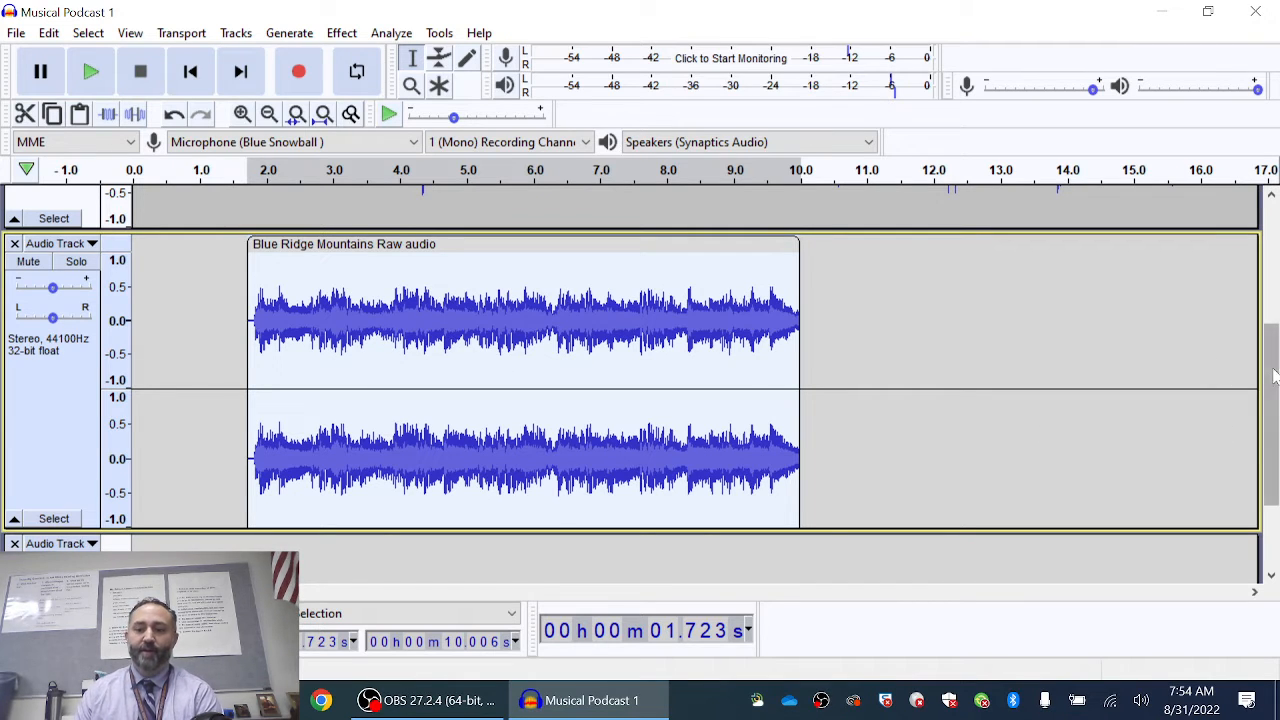
Step: Play both tracks together from the start of the pasted clip
{"action": "left_click_drag", "start_coordinate": [1275, 371], "coordinate": [1278, 222]}
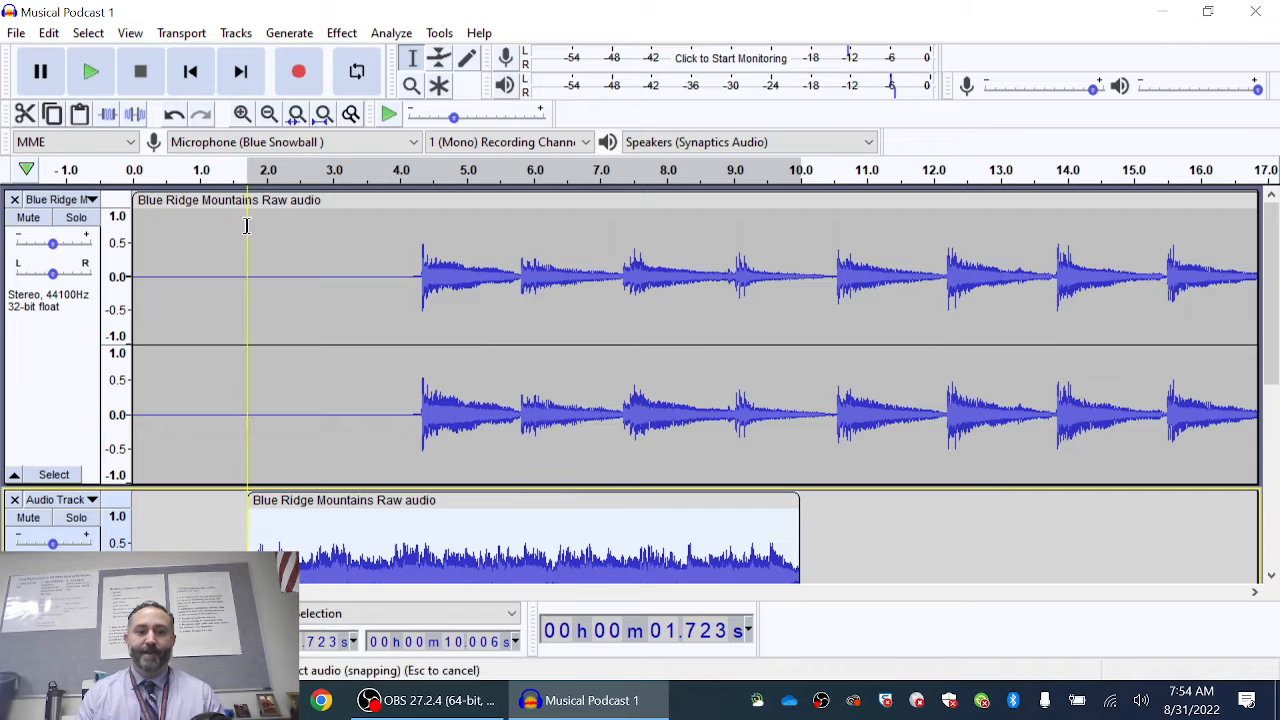
{"action": "left_click", "coordinate": [229, 176]}
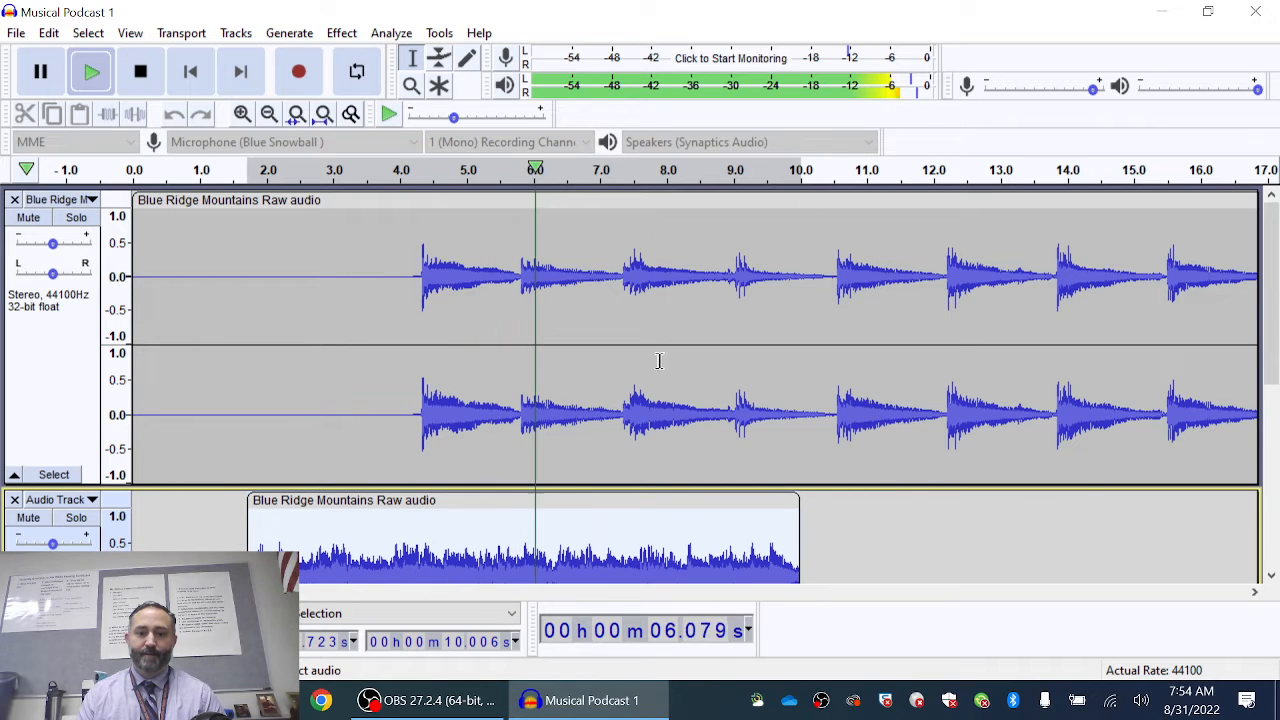
{"action": "left_click", "coordinate": [140, 71]}
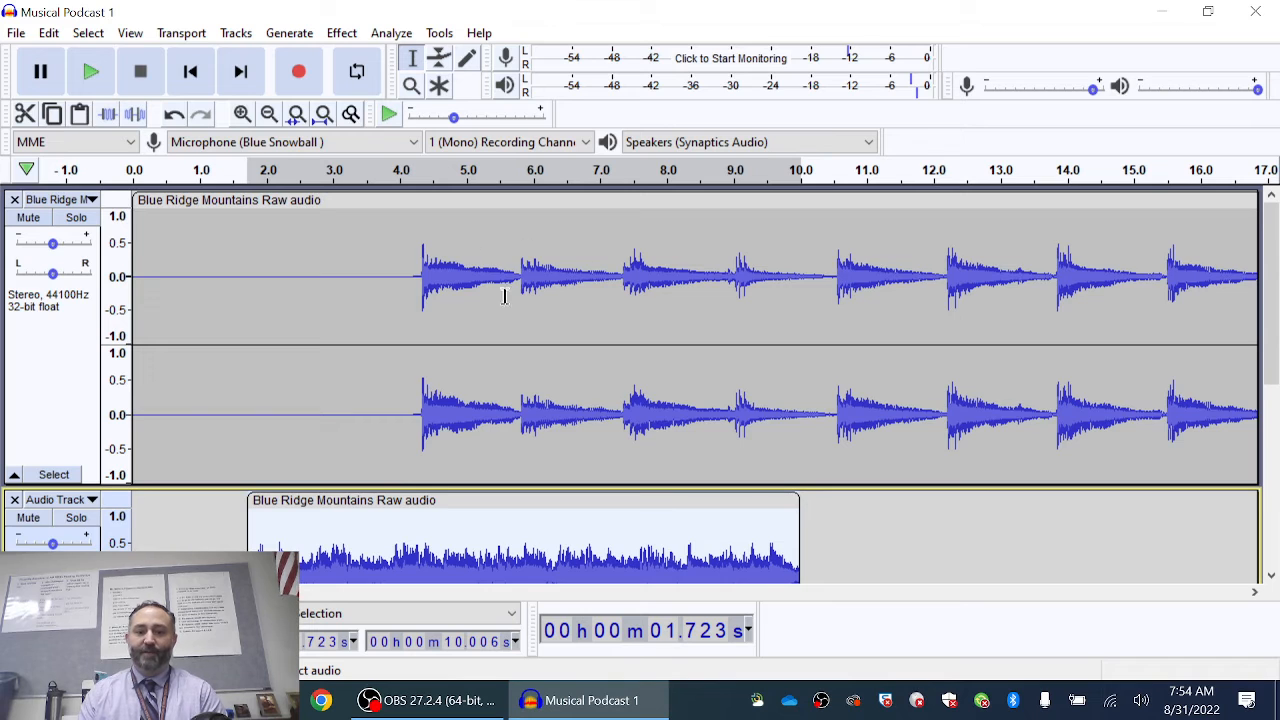
Step: Mute the original Blue Ridge Mountains track
{"action": "scroll", "coordinate": [591, 363], "scroll_direction": "down", "scroll_amount": 2}
{"action": "scroll", "coordinate": [390, 485], "scroll_direction": "up", "scroll_amount": 2}
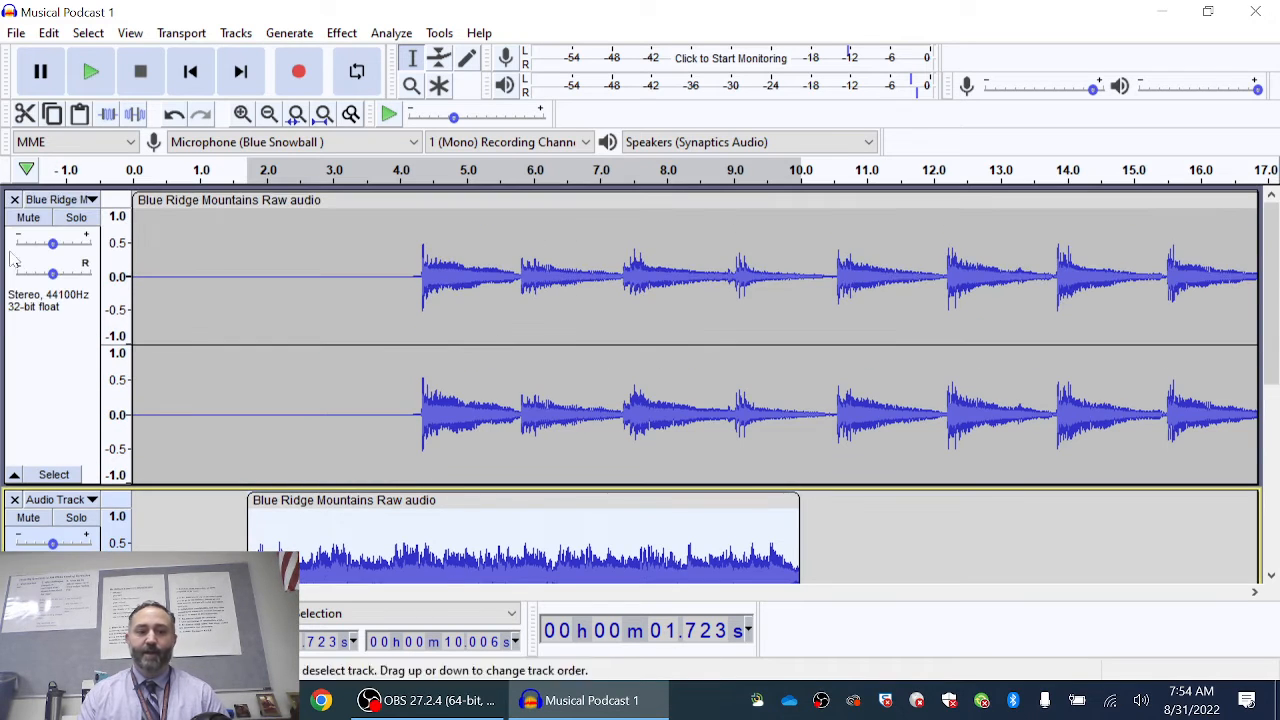
{"action": "left_click", "coordinate": [28, 217]}
{"action": "scroll", "coordinate": [385, 413], "scroll_direction": "down", "scroll_amount": 2}
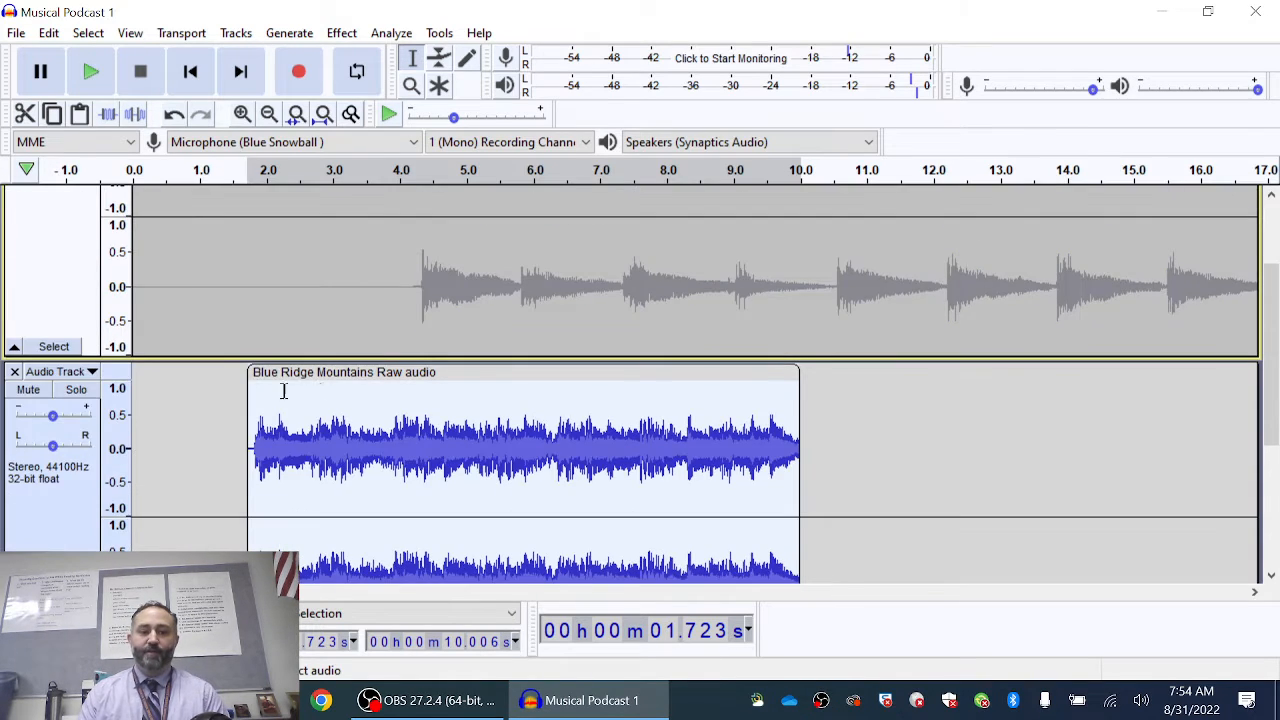
{"action": "scroll", "coordinate": [265, 390], "scroll_direction": "up", "scroll_amount": 2}
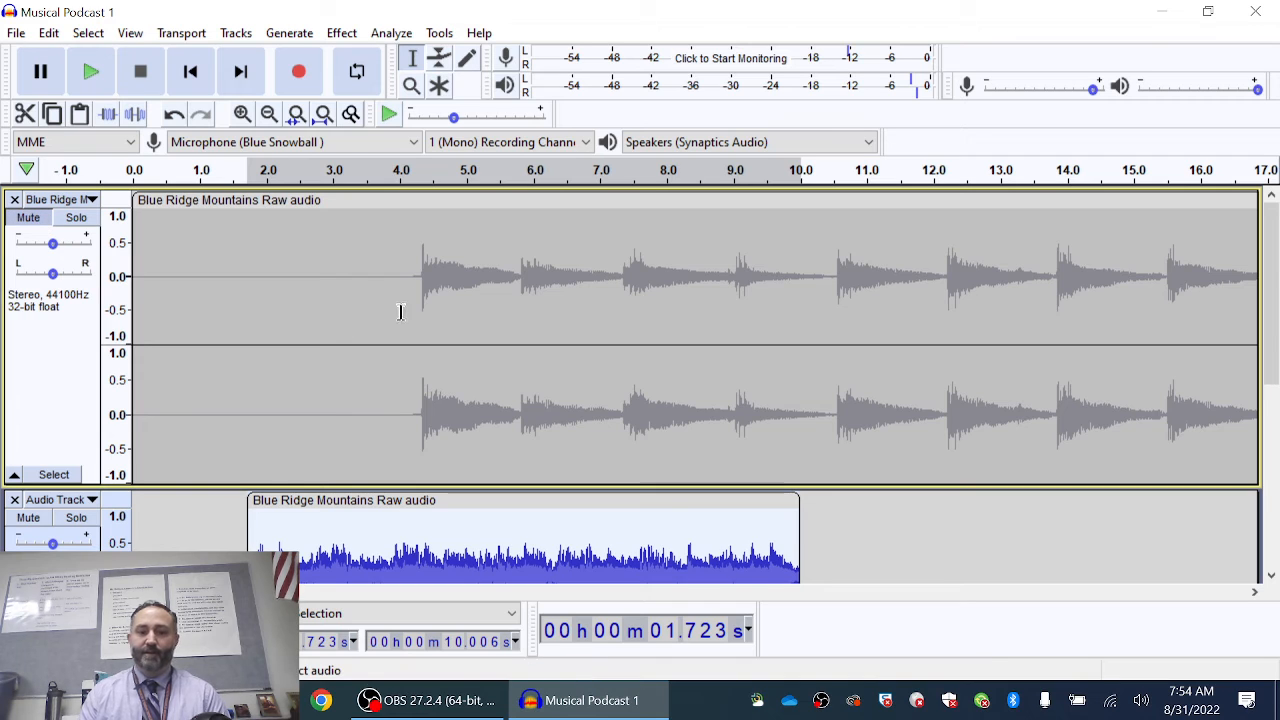
Step: Play the pasted clip on its own from about 1.6 seconds
{"action": "scroll", "coordinate": [650, 305], "scroll_direction": "down", "scroll_amount": 4}
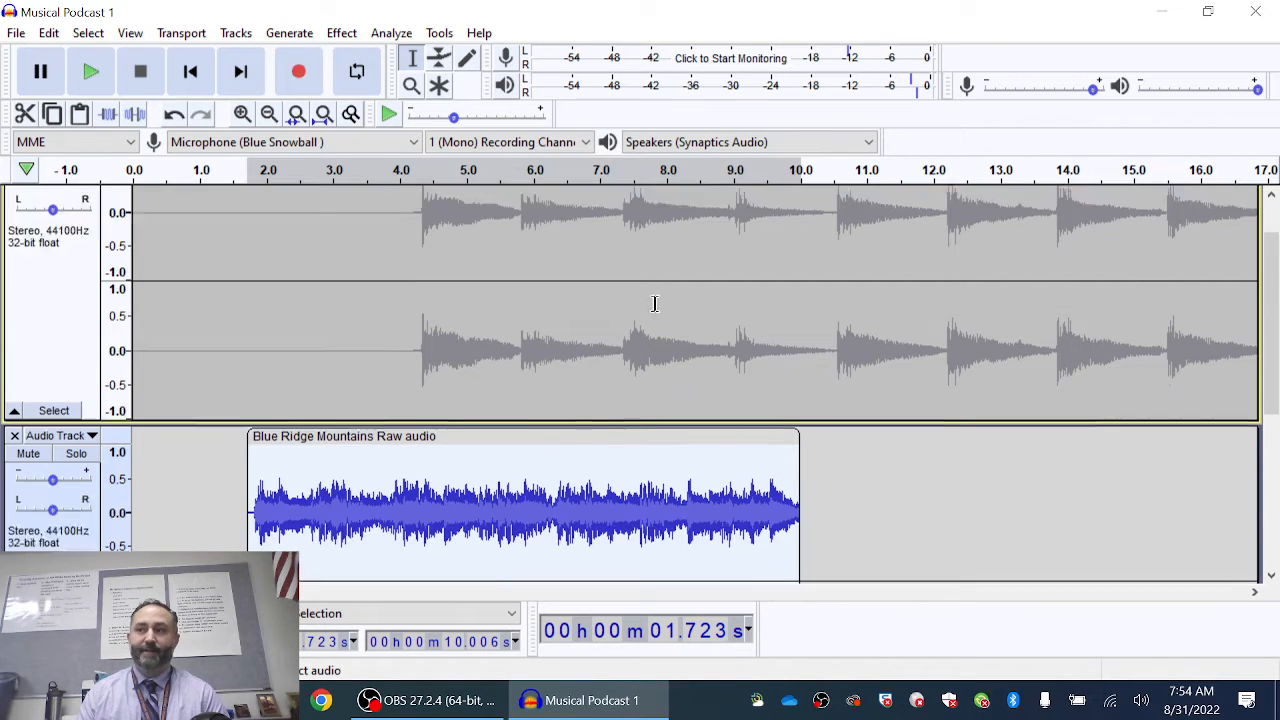
{"action": "left_click", "coordinate": [236, 330]}
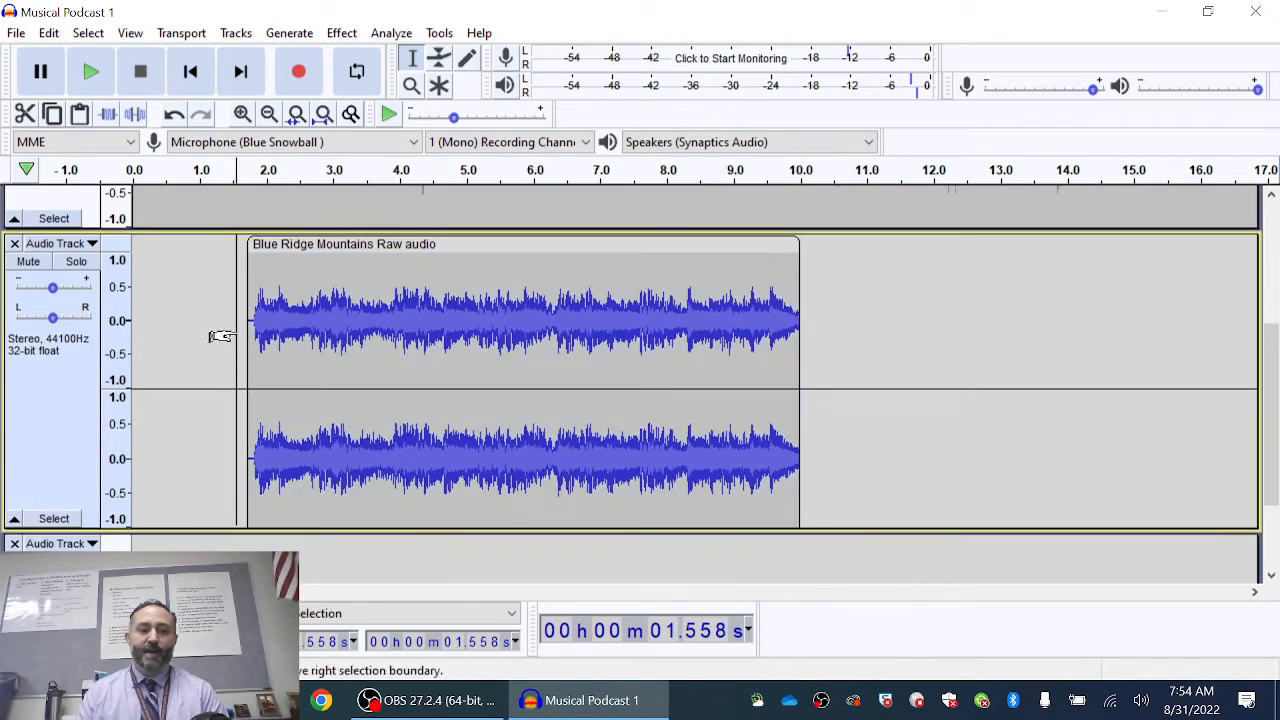
{"action": "left_click", "coordinate": [91, 76]}
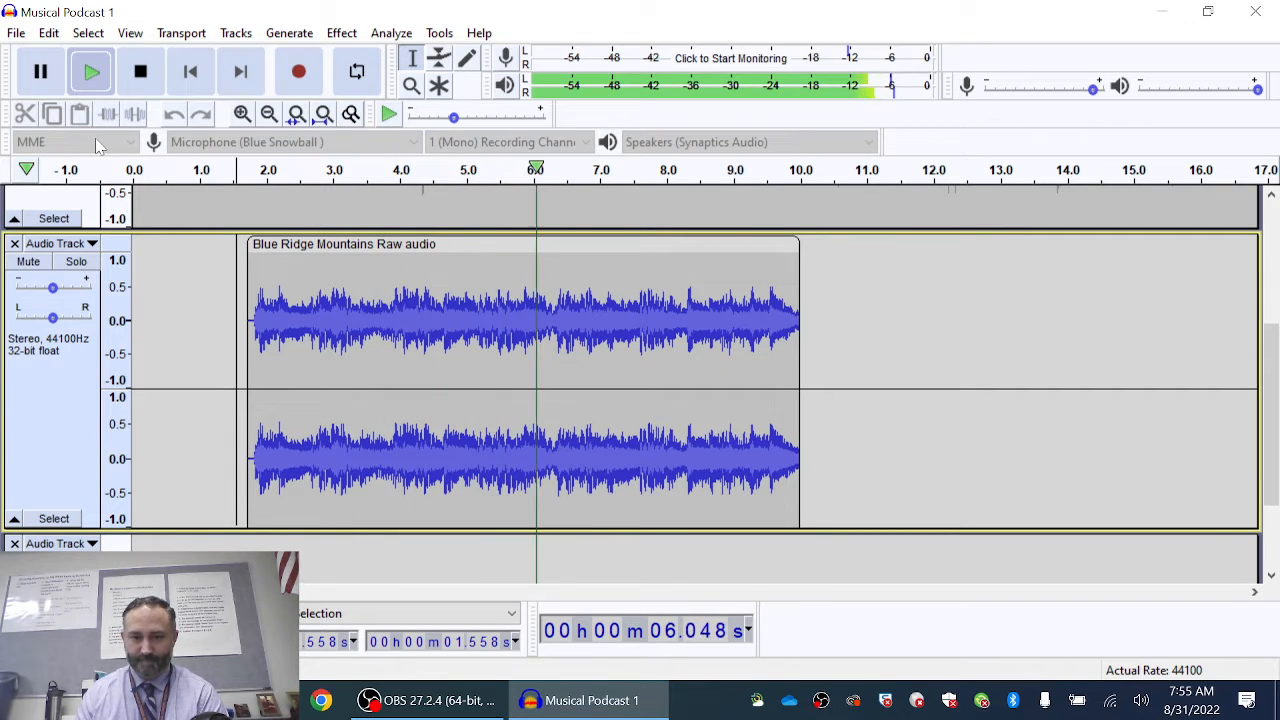
{"action": "left_click", "coordinate": [148, 74]}
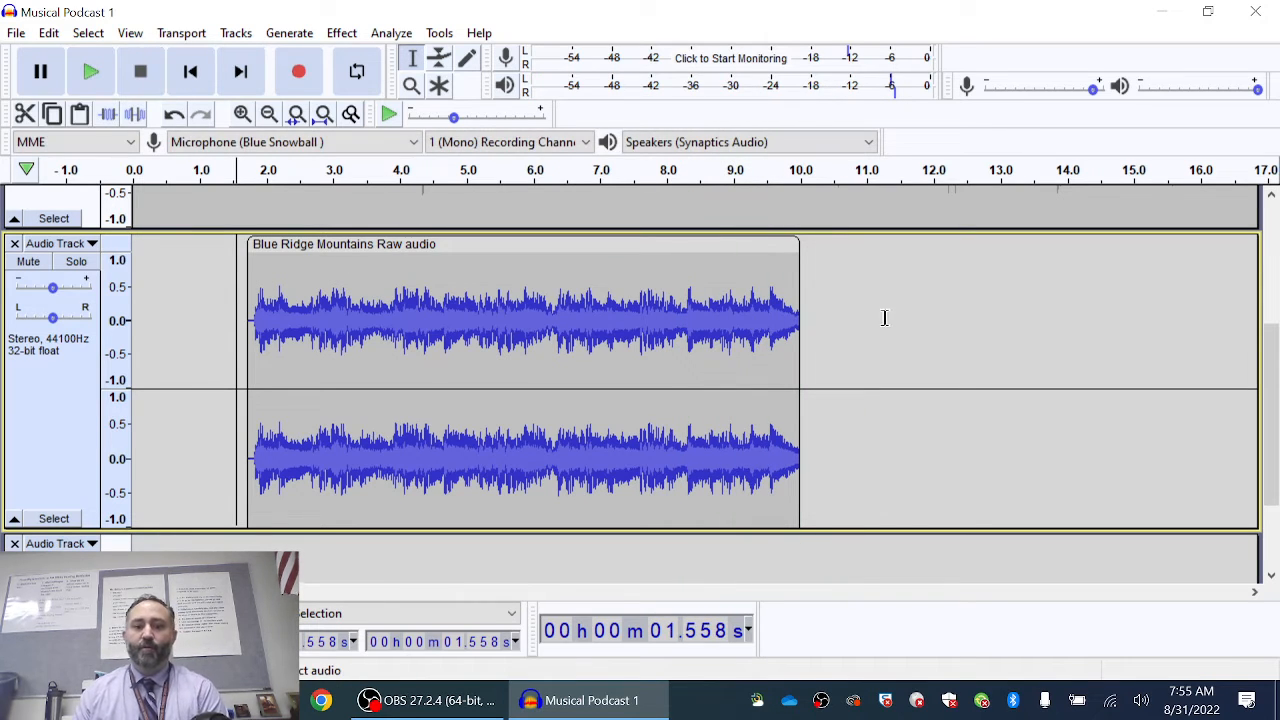
Step: Apply a Fade In to the pasted clip from its start to about 3.1 seconds and play it back
{"action": "scroll", "coordinate": [690, 360], "scroll_direction": "up", "scroll_amount": 3}
{"action": "scroll", "coordinate": [698, 370], "scroll_direction": "down", "scroll_amount": 3}
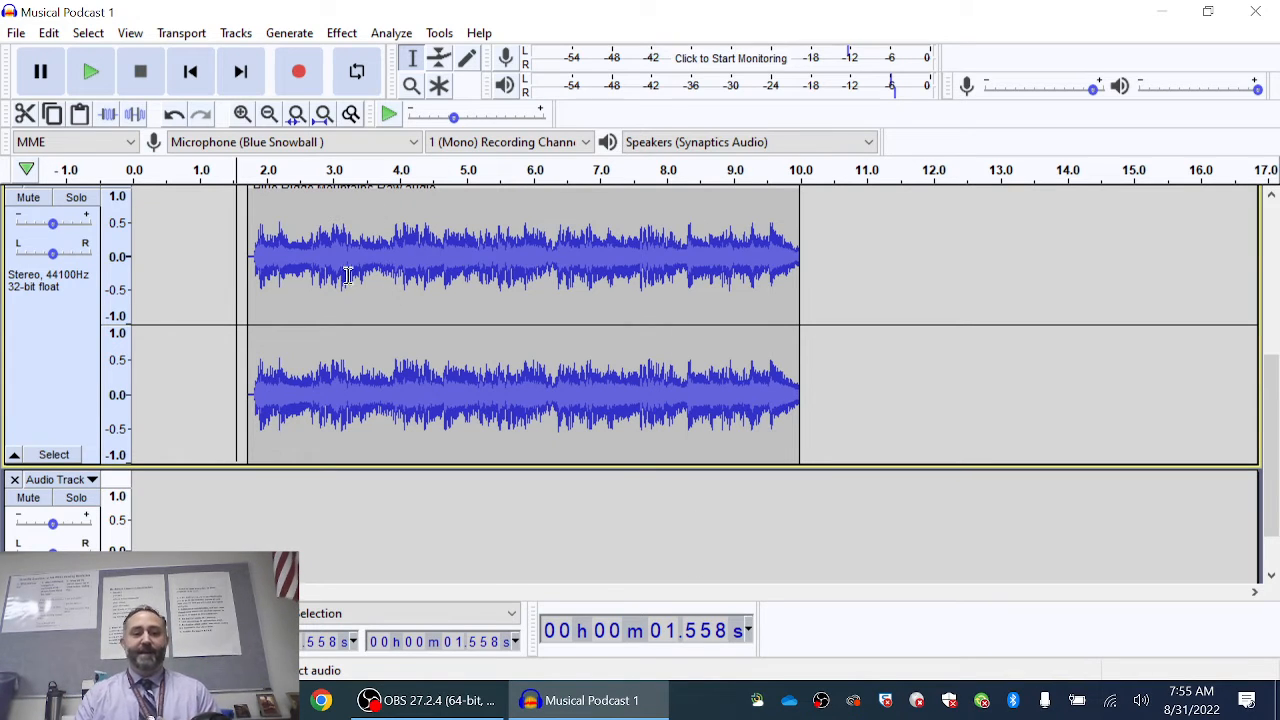
{"action": "scroll", "coordinate": [305, 292], "scroll_direction": "up", "scroll_amount": 1}
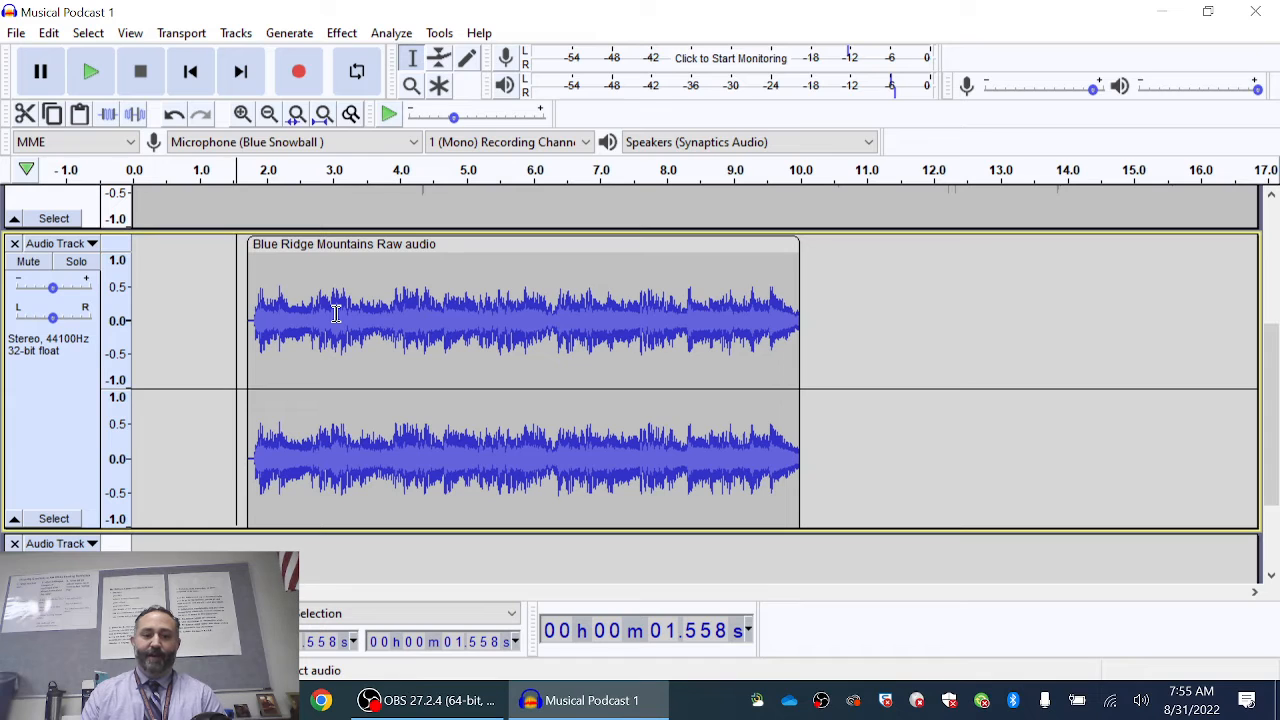
{"action": "left_click_drag", "start_coordinate": [340, 313], "coordinate": [242, 373]}
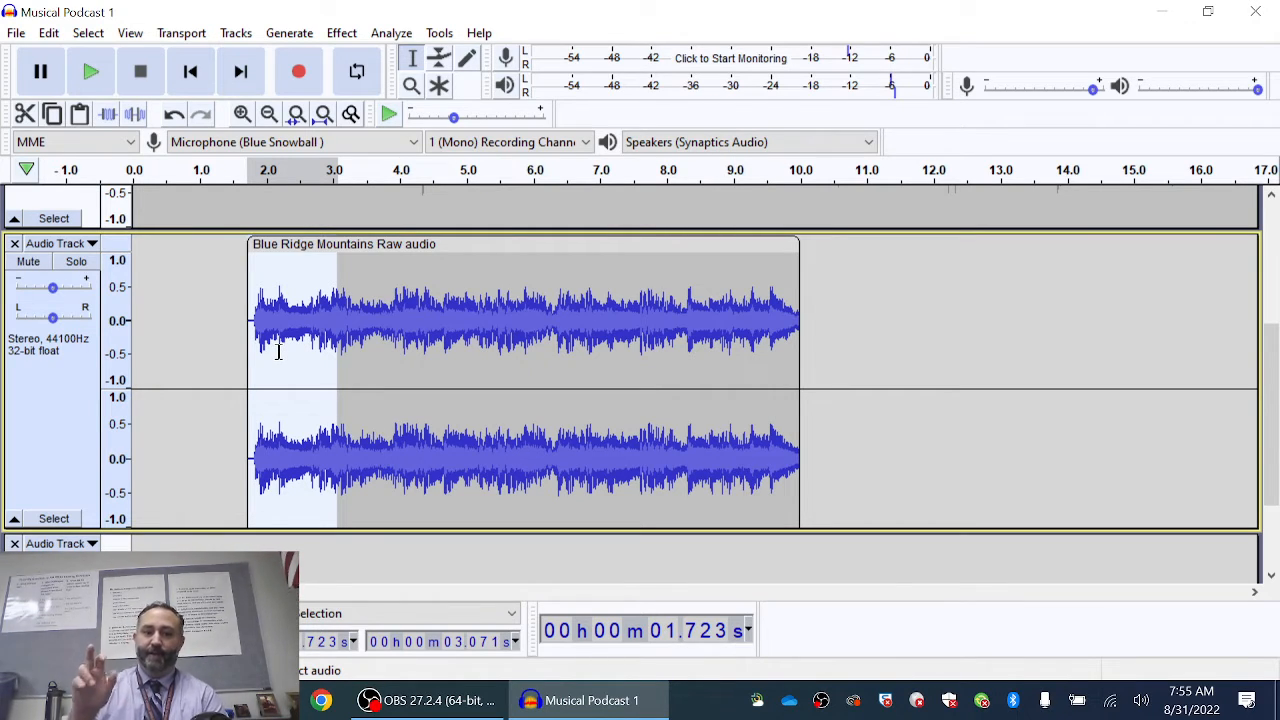
{"action": "left_click", "coordinate": [343, 34]}
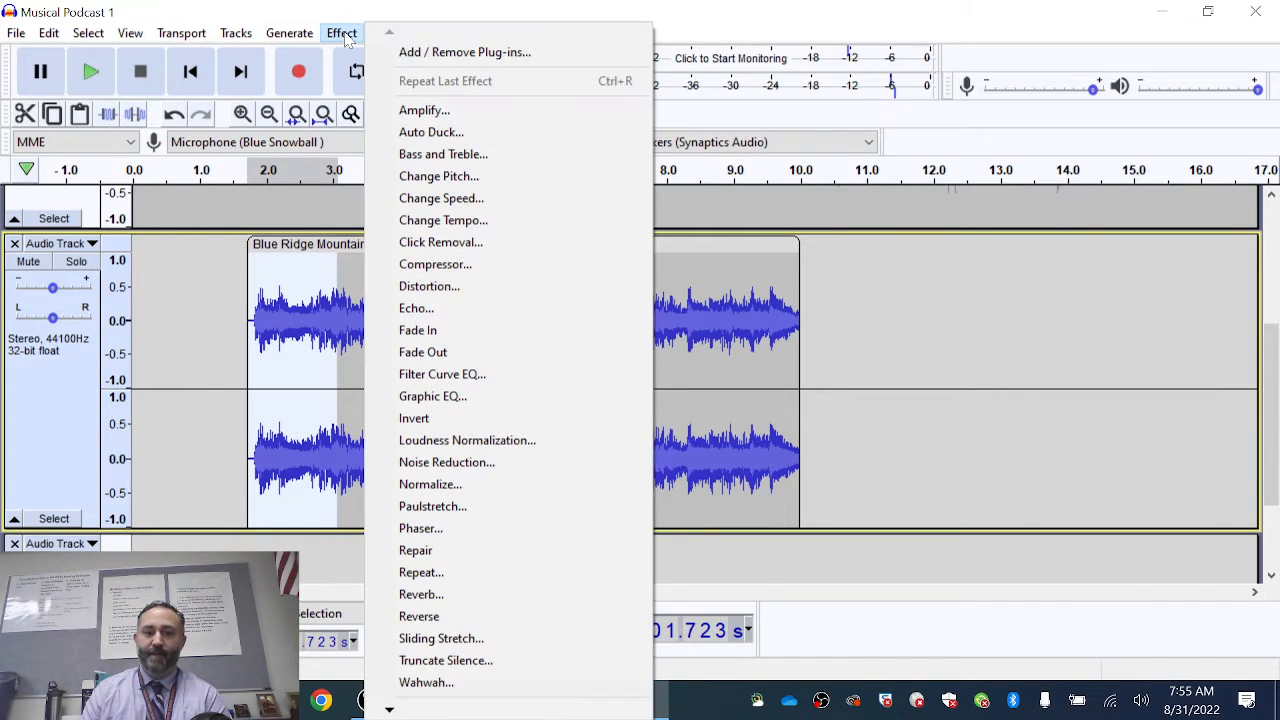
{"action": "left_click", "coordinate": [475, 330]}
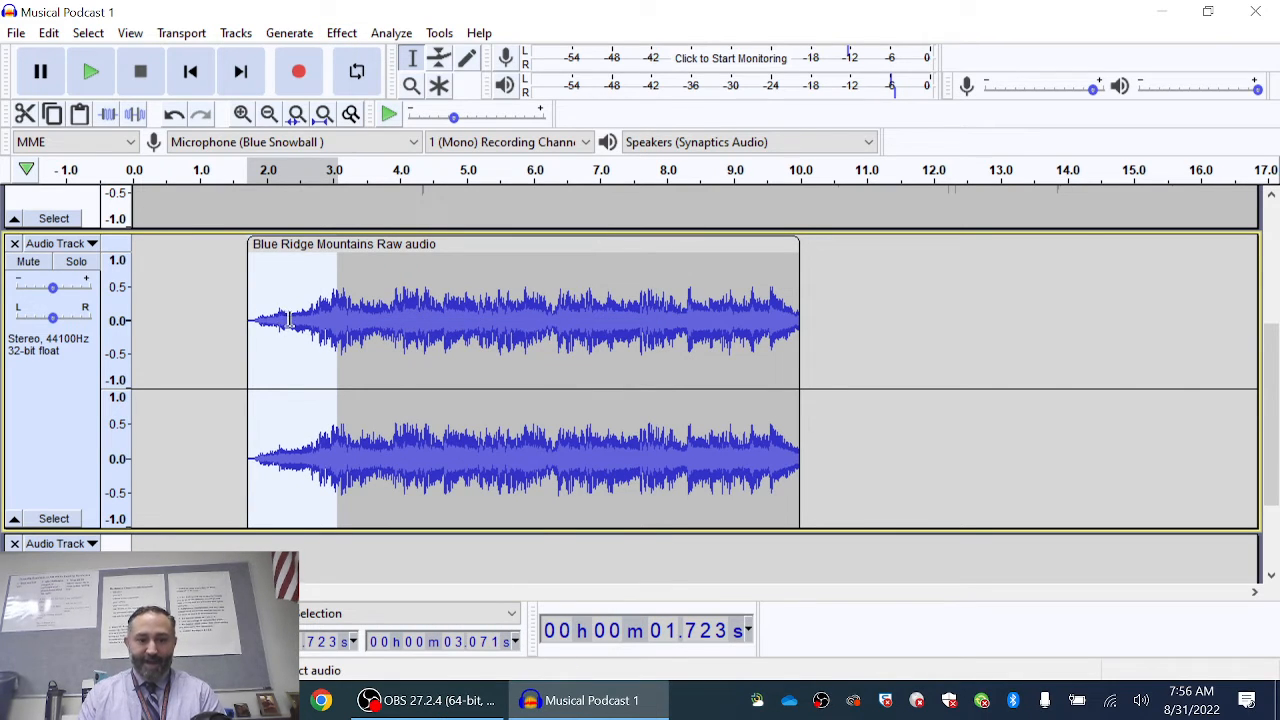
{"action": "left_click", "coordinate": [214, 305]}
{"action": "left_click", "coordinate": [91, 71]}
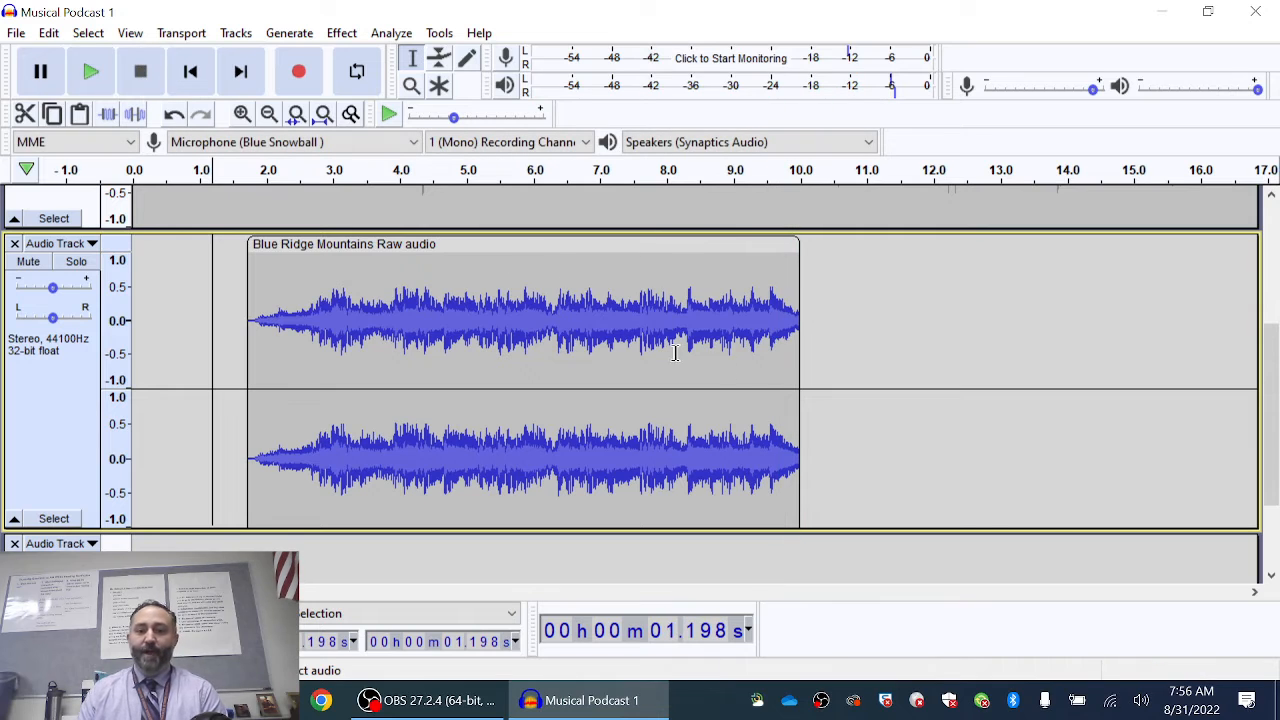
Step: Apply a Fade Out to the pasted clip from about 8.7 seconds to its end
{"action": "left_click", "coordinate": [713, 320]}
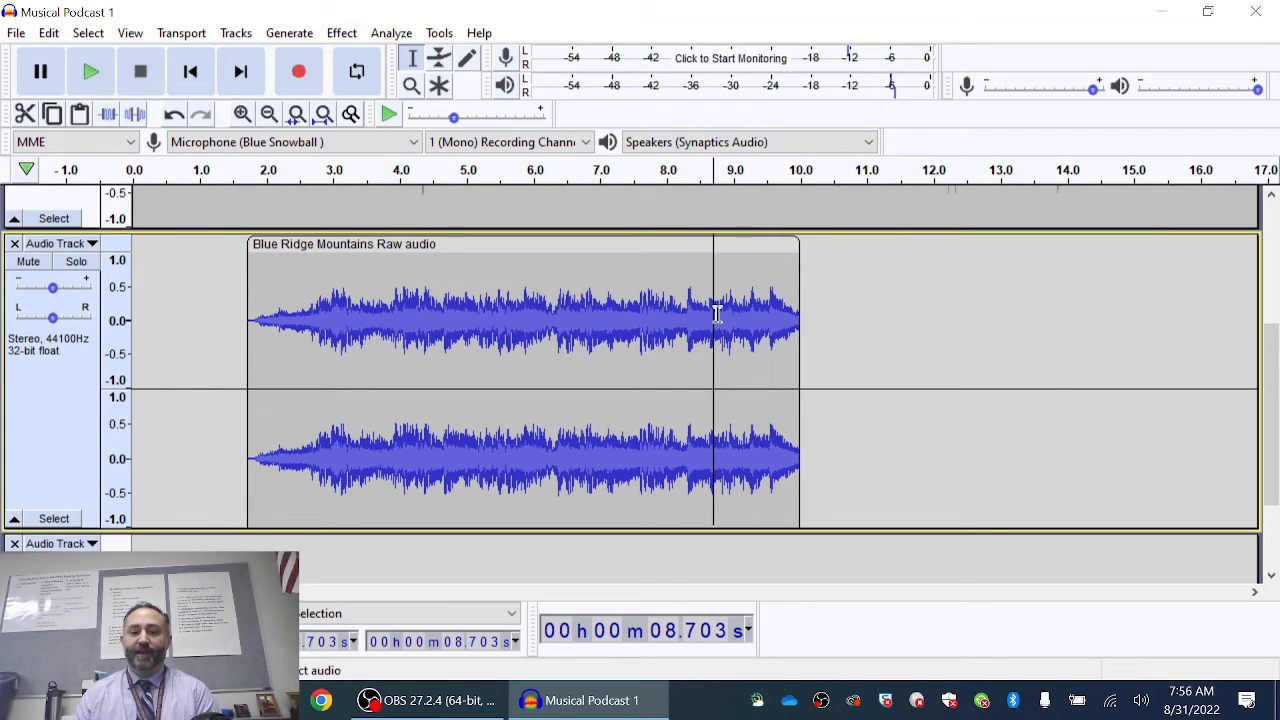
{"action": "left_click_drag", "start_coordinate": [716, 316], "coordinate": [803, 322]}
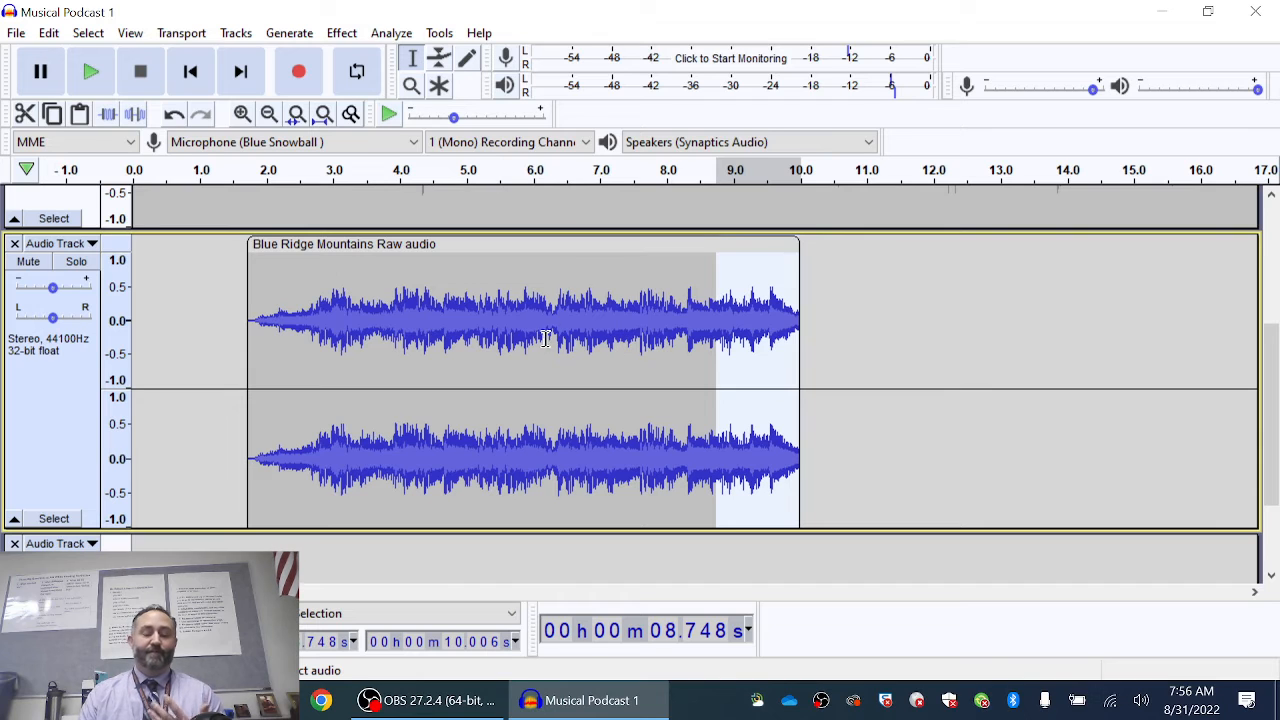
{"action": "left_click", "coordinate": [352, 34]}
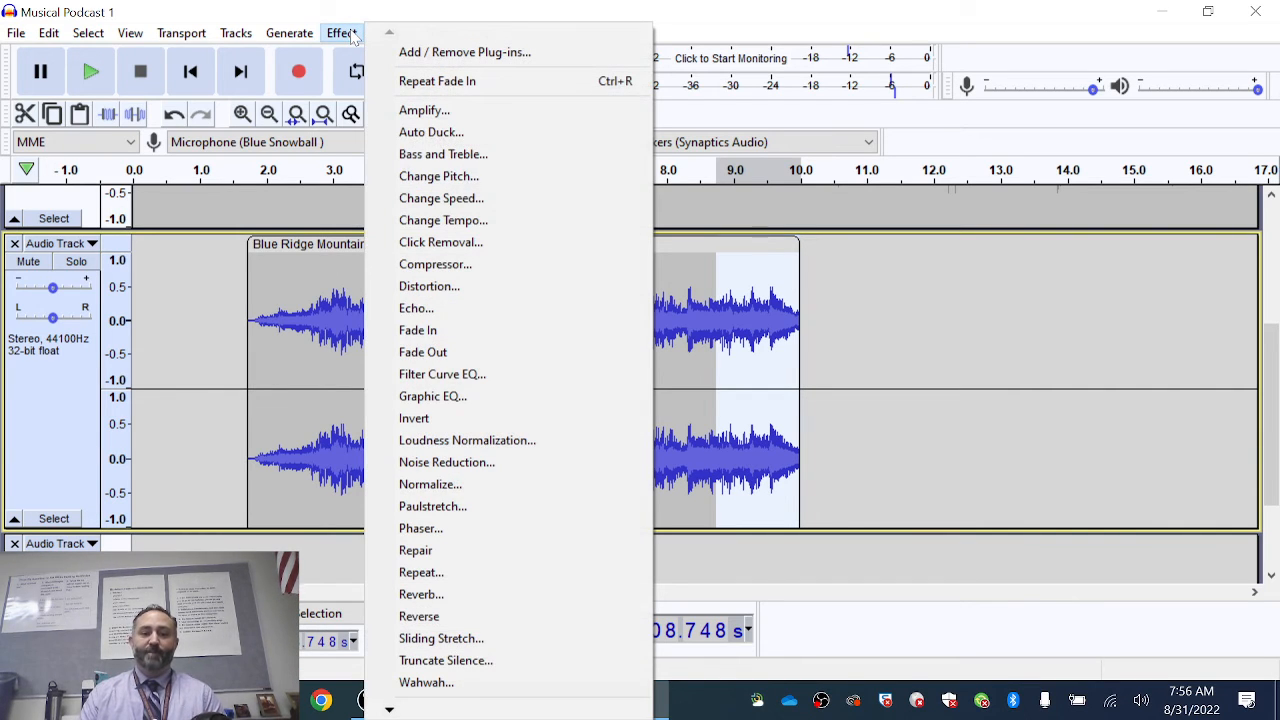
{"action": "left_click", "coordinate": [491, 356]}
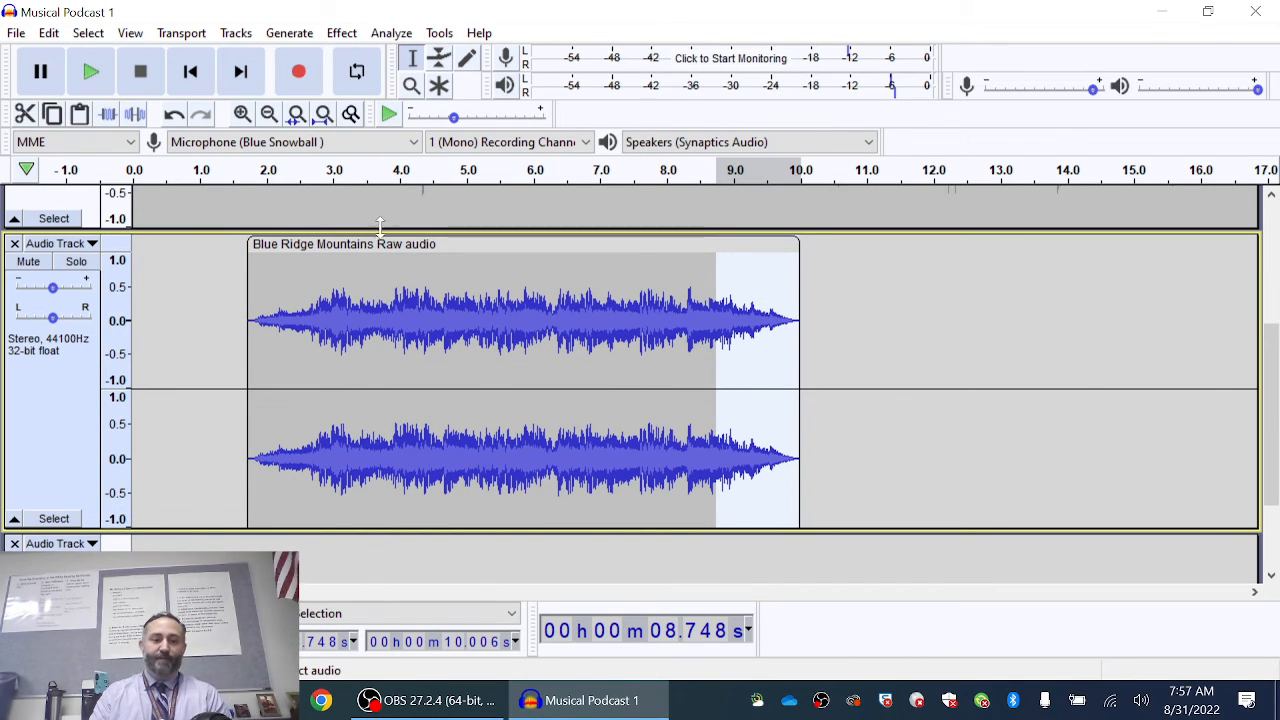
Step: Play the whole pasted clip from about 1.4 seconds to check both fades
{"action": "left_click", "coordinate": [225, 295]}
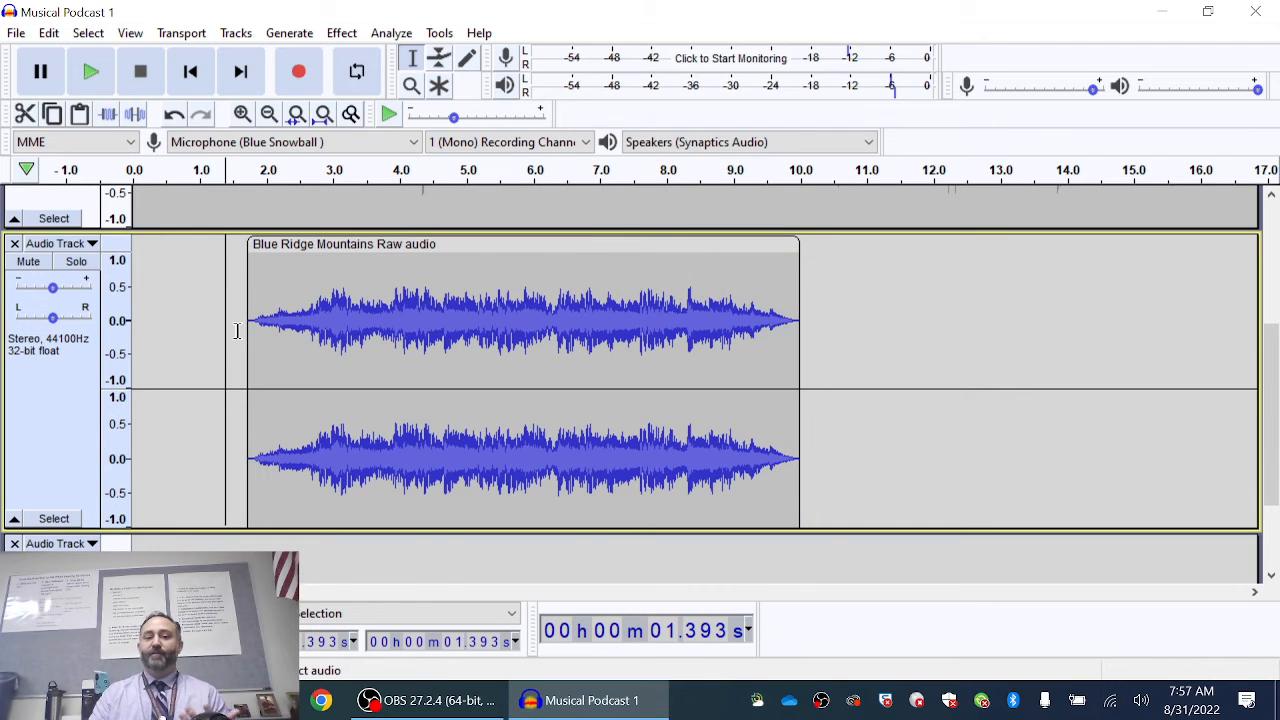
{"action": "left_click", "coordinate": [95, 76]}
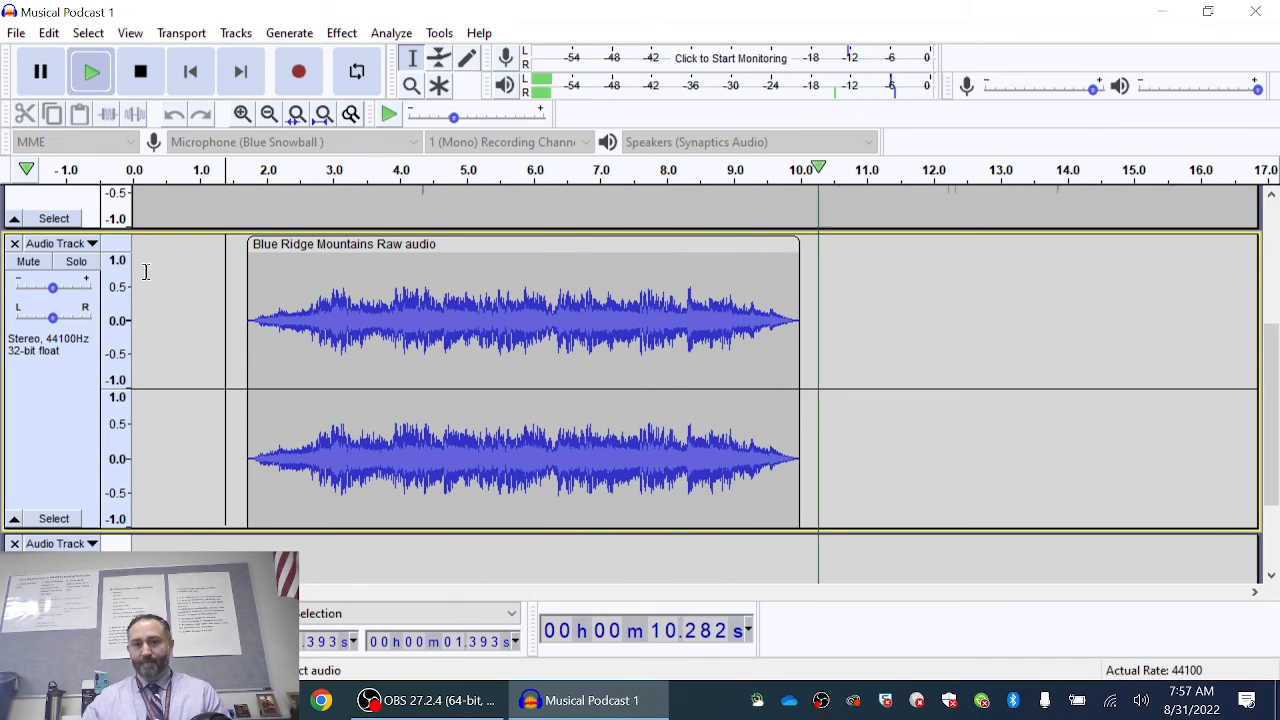
{"action": "left_click", "coordinate": [130, 70]}
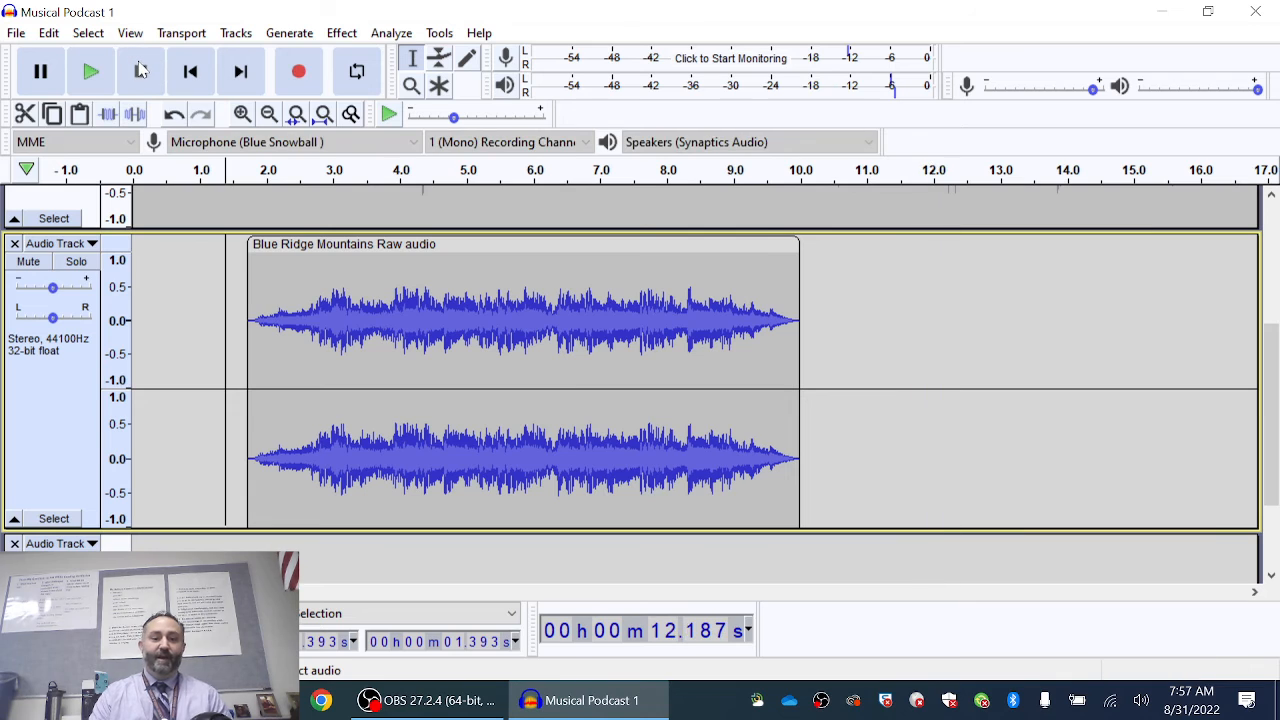